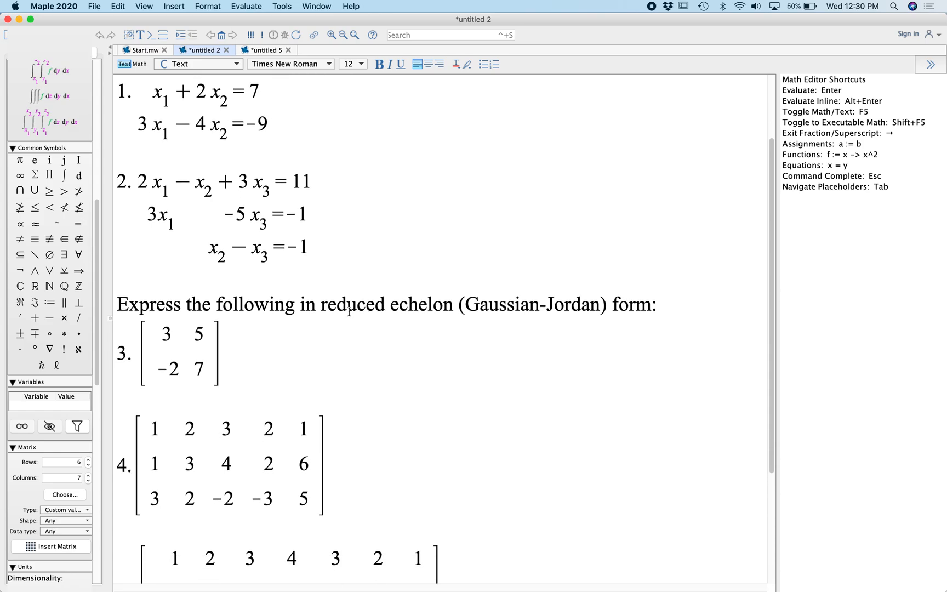
Step: In the untitled 5 worksheet, launch the Linear Algebra tutor for Gauss-Jordan Elimination
scroll(350, 312, down, 10)
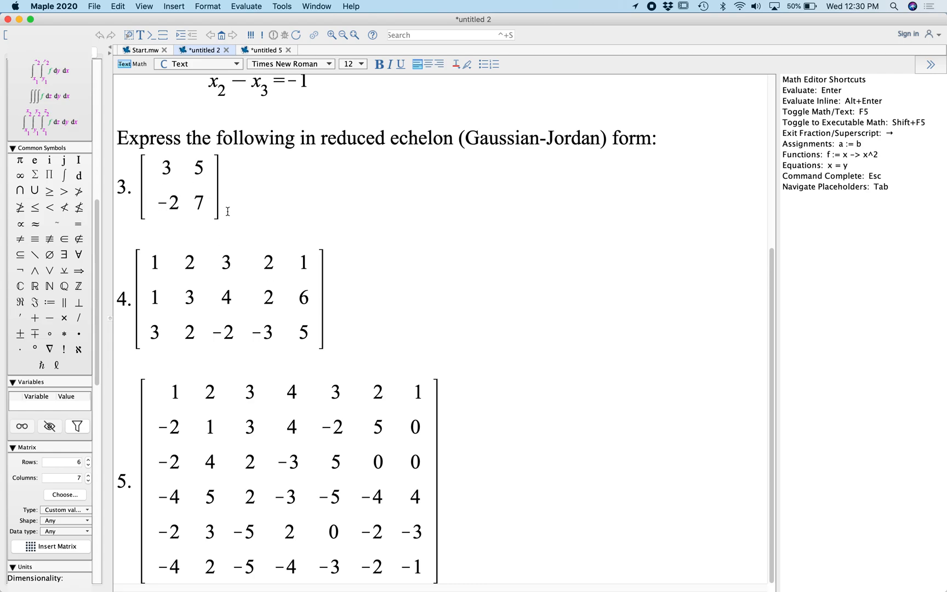
click(266, 51)
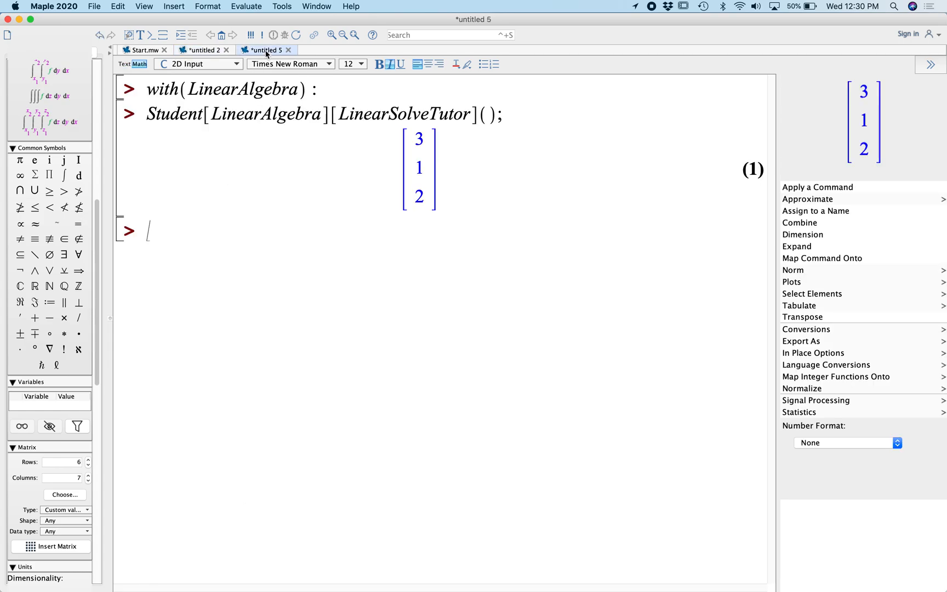
click(283, 6)
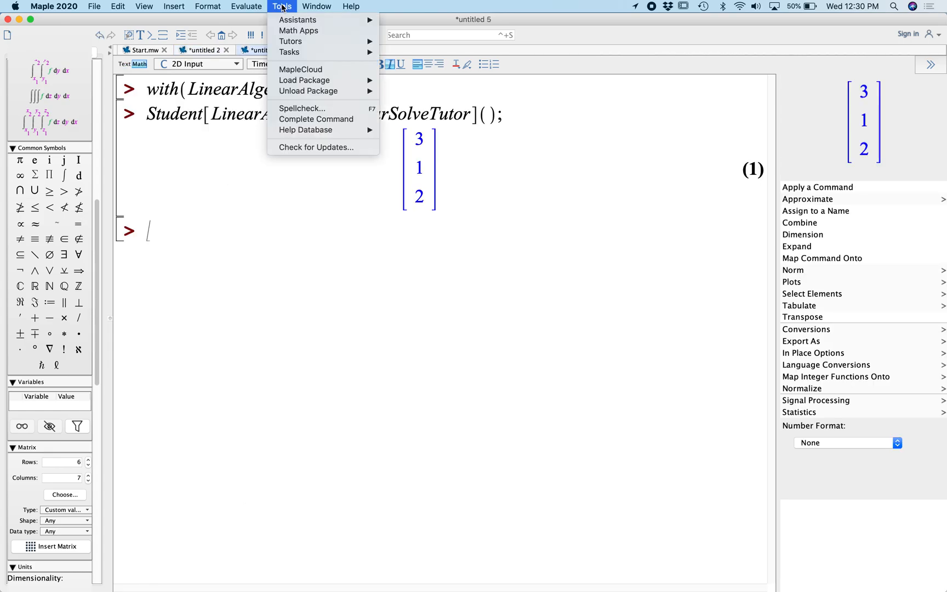
mouse_move(288, 43)
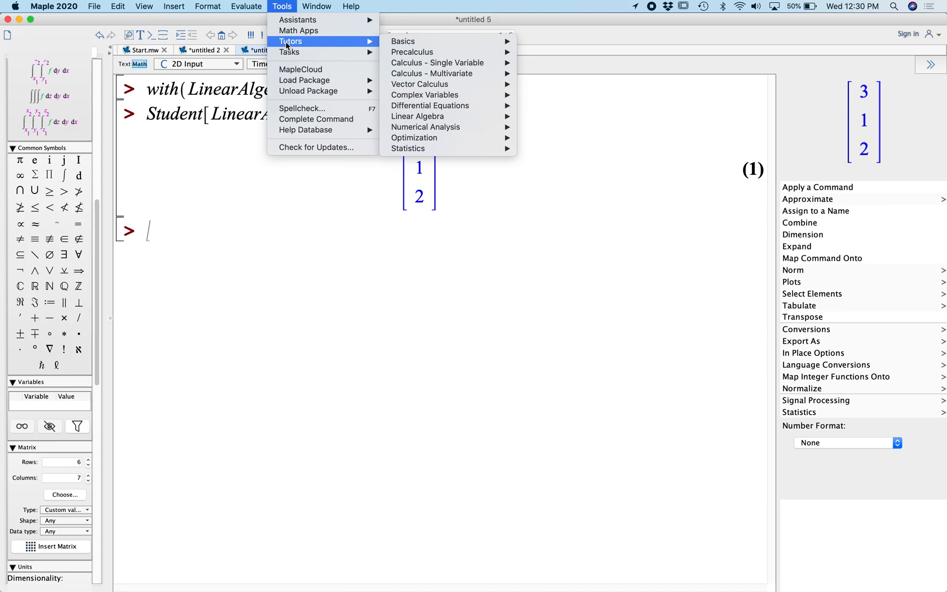
mouse_move(434, 116)
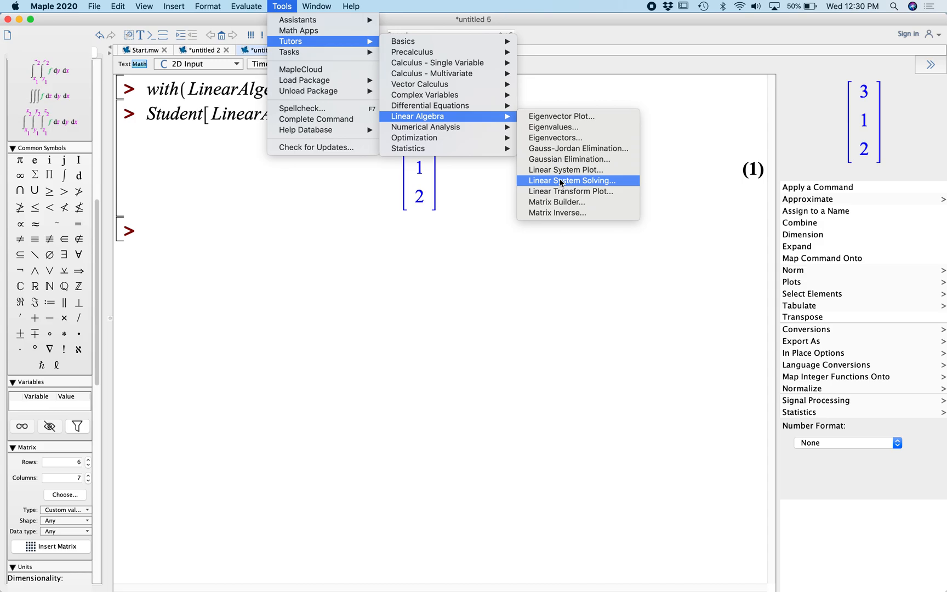
click(576, 148)
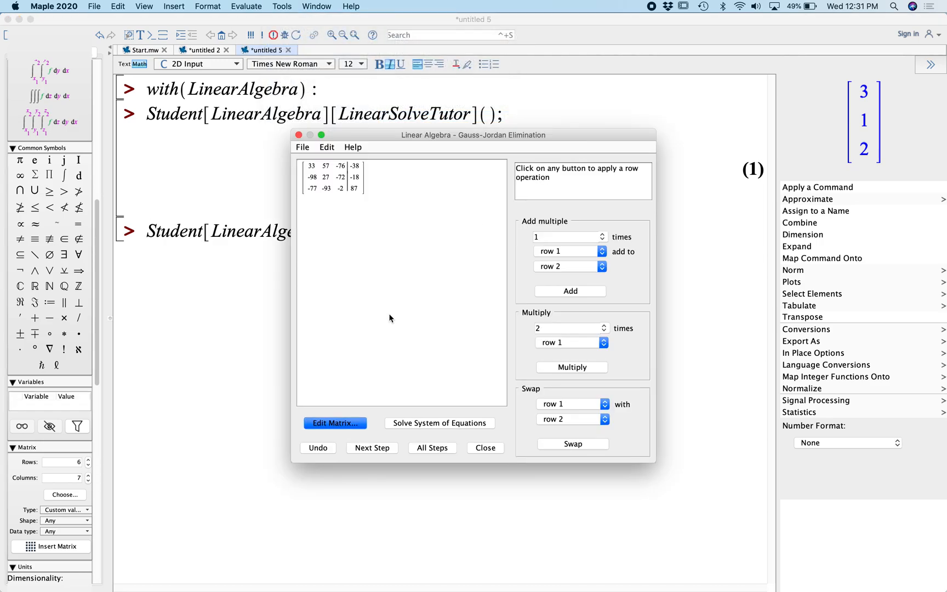
Step: Open the tutor's matrix for editing and size it to 2 rows by 2 columns
click(335, 424)
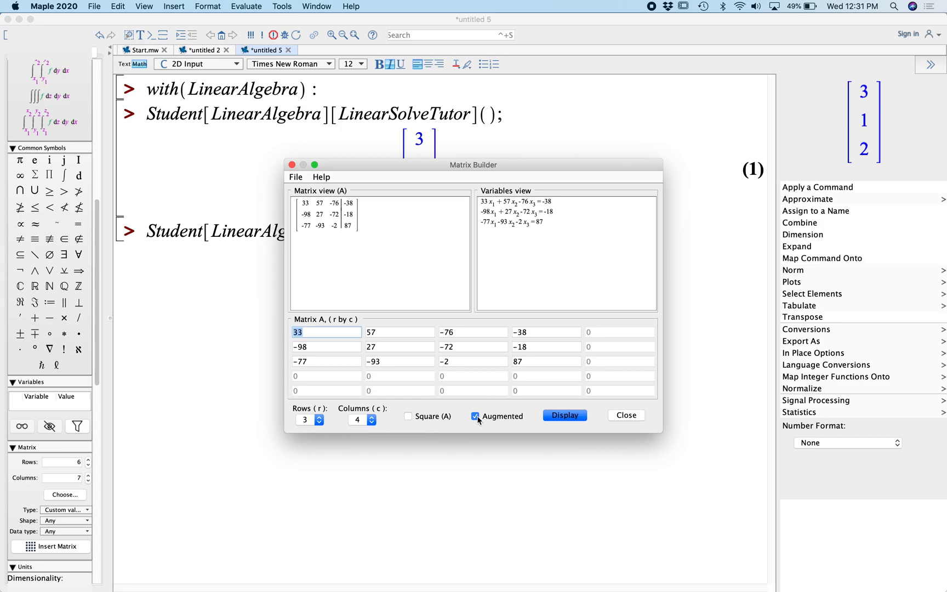
click(318, 427)
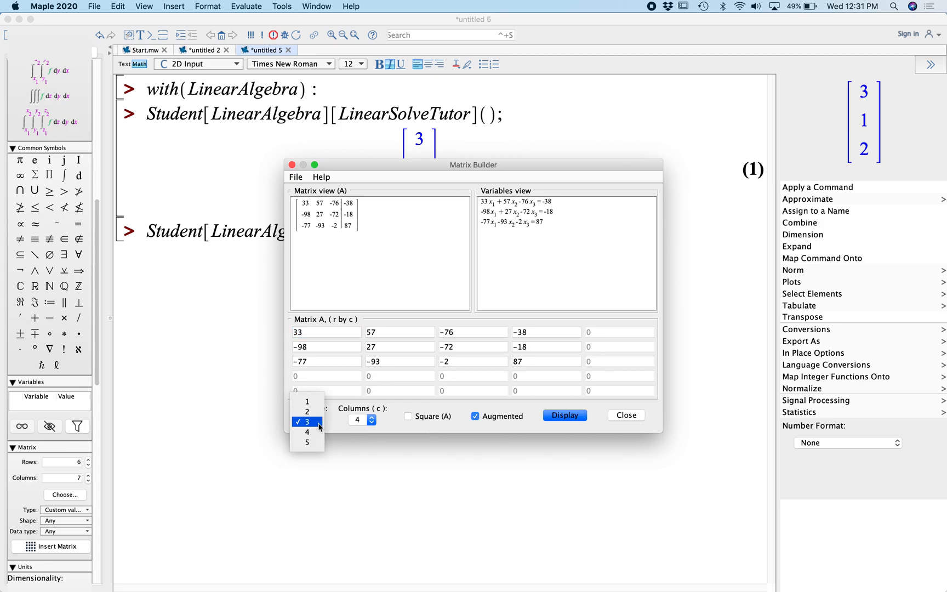
click(306, 410)
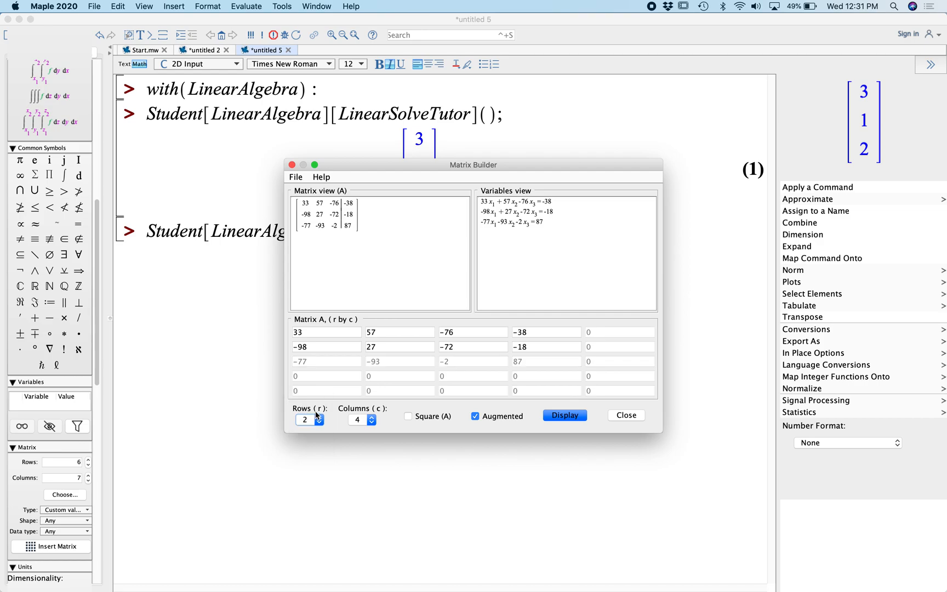
click(372, 425)
click(365, 401)
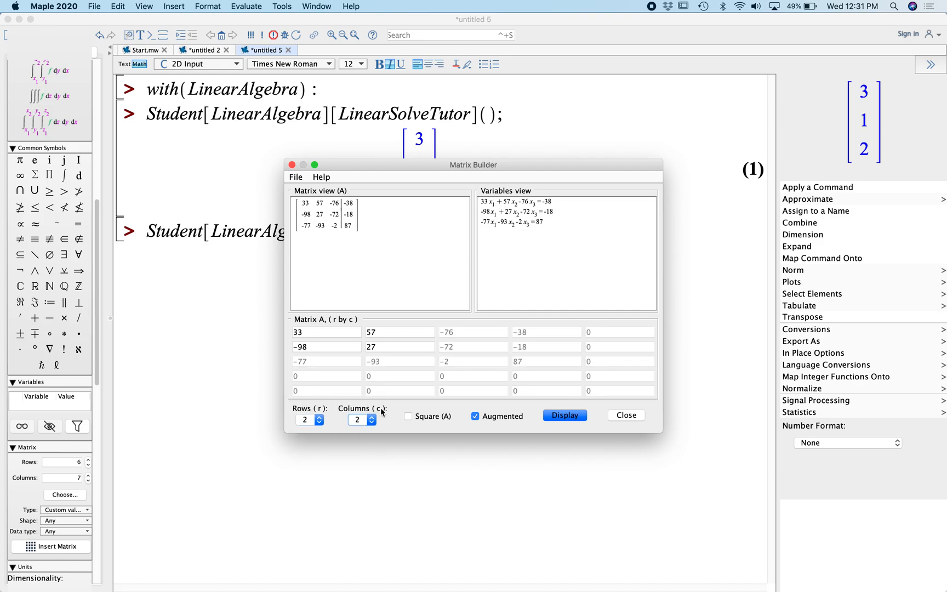
Step: Fill the 2×2 matrix with 3, 5 in row one and -2, 7 in row two, and display it
double_click(318, 333)
text(3)
key(Tab)
text(5)
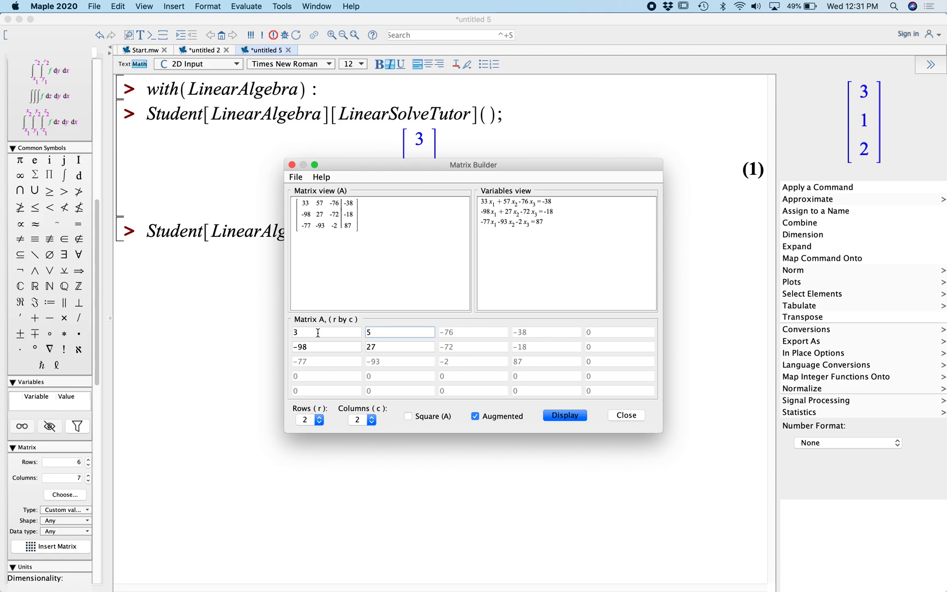
key(Tab)
text(-2)
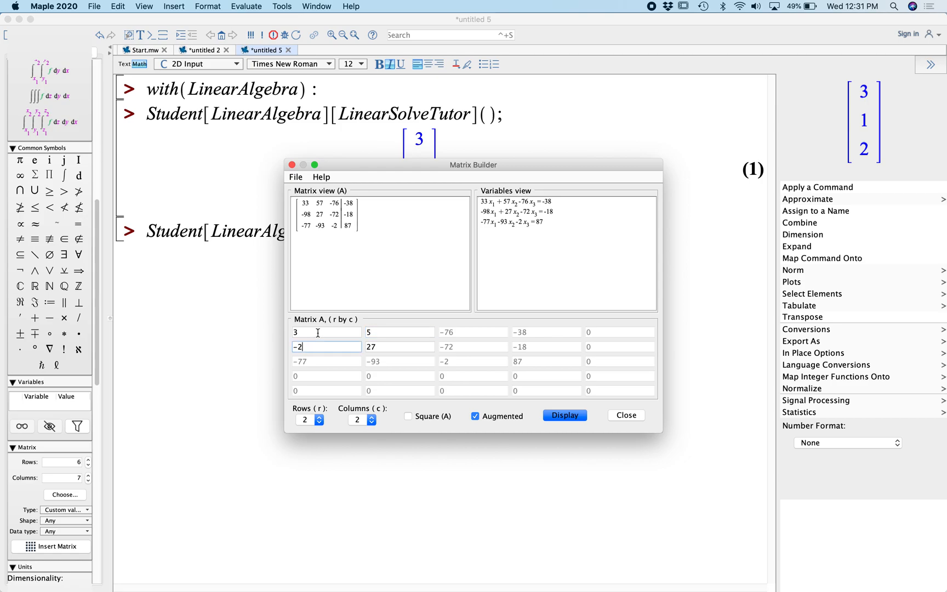
key(Tab)
text(7)
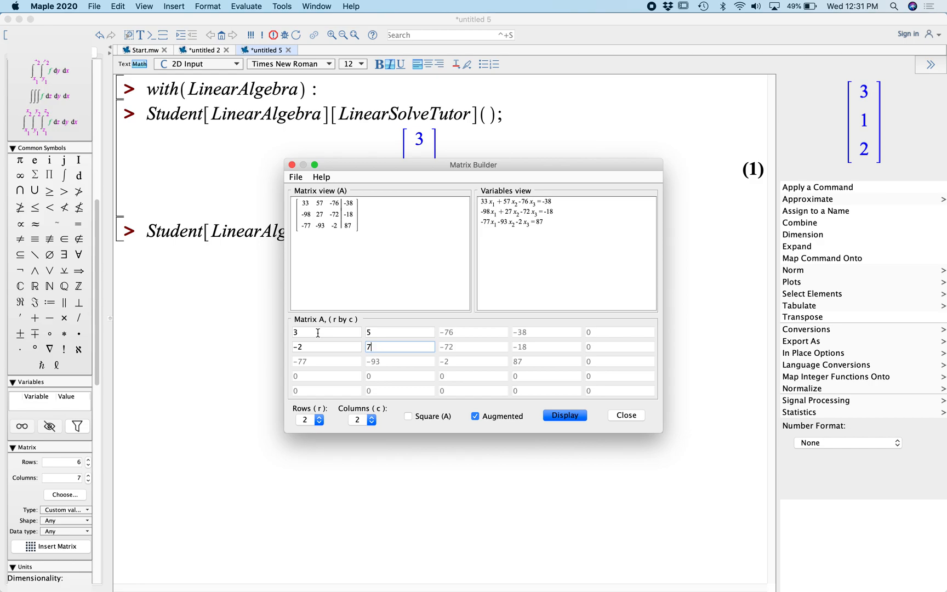
click(562, 418)
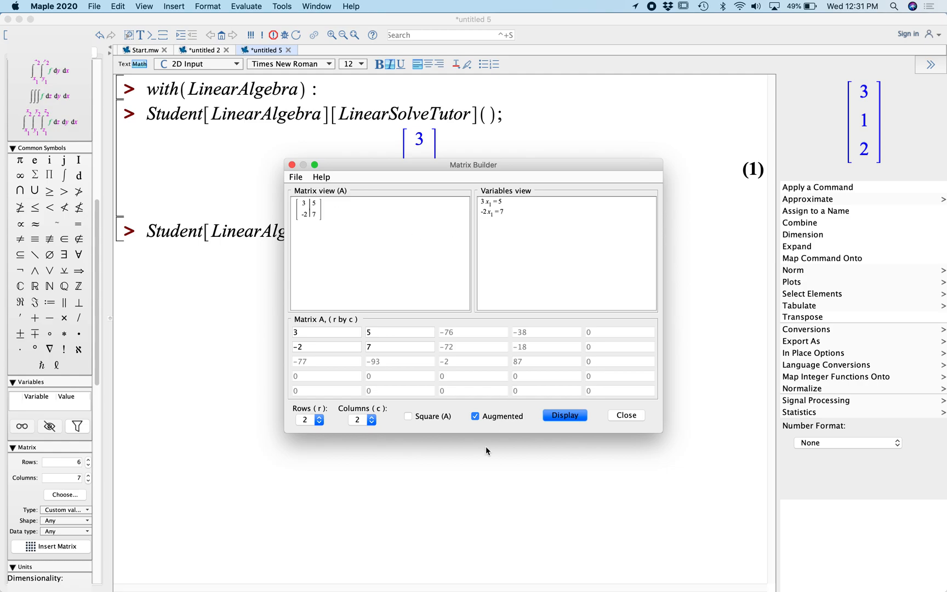
Step: Make the 2×2 matrix non-augmented, refresh its display and return to the elimination tutor
click(475, 418)
click(408, 417)
click(408, 418)
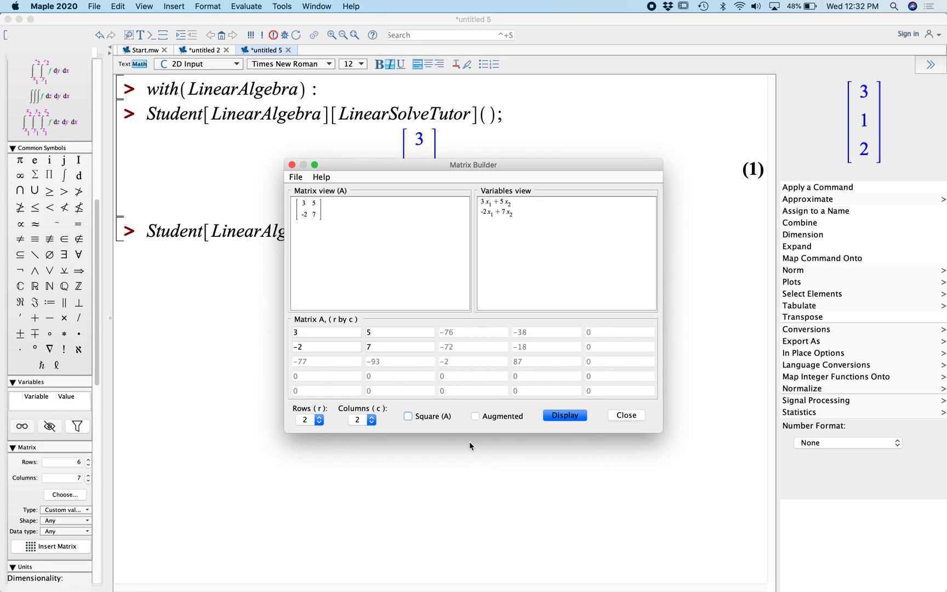
click(565, 420)
click(625, 415)
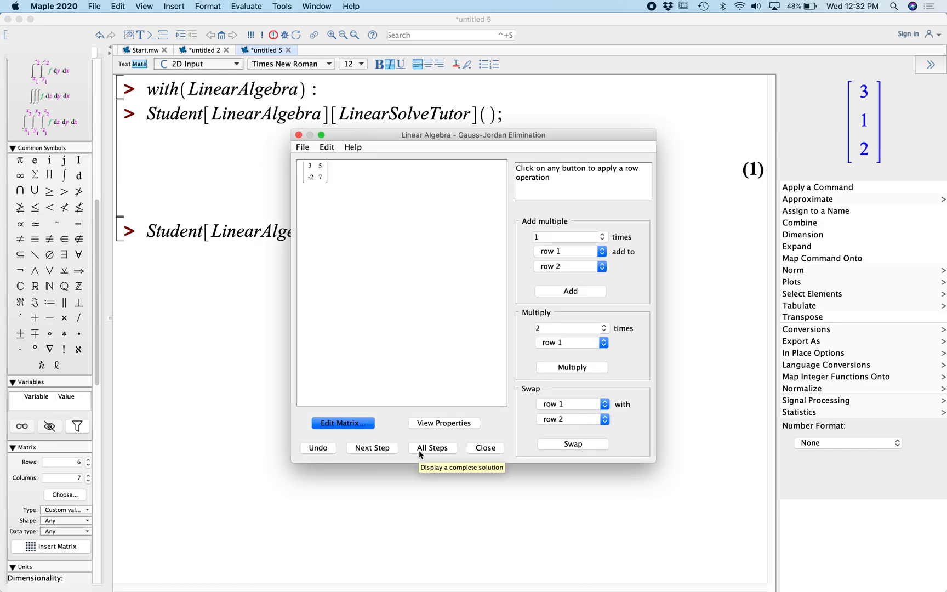
Step: Advance the Gauss-Jordan elimination of the 2×2 matrix one operation at a time to reduced echelon form
click(371, 449)
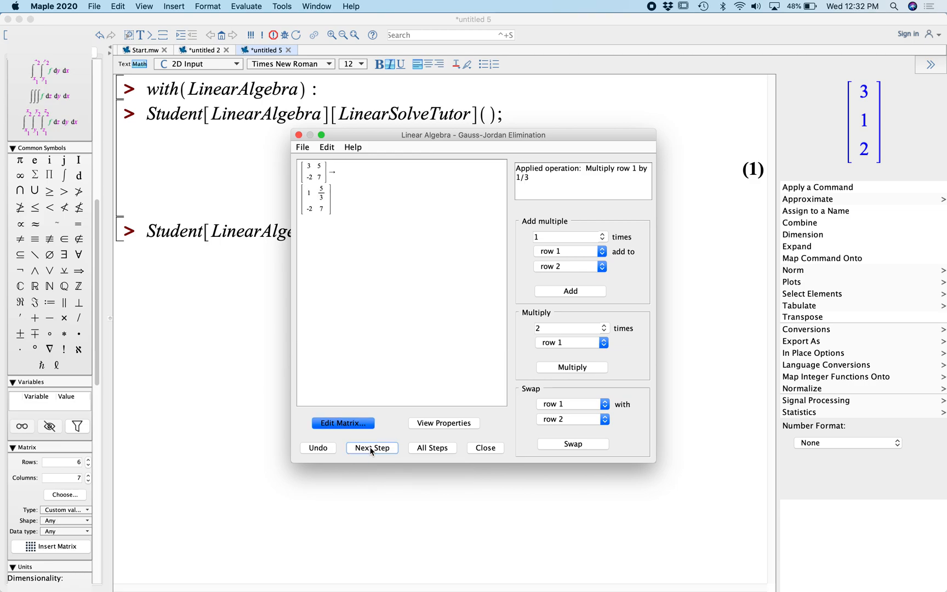
click(372, 449)
click(371, 449)
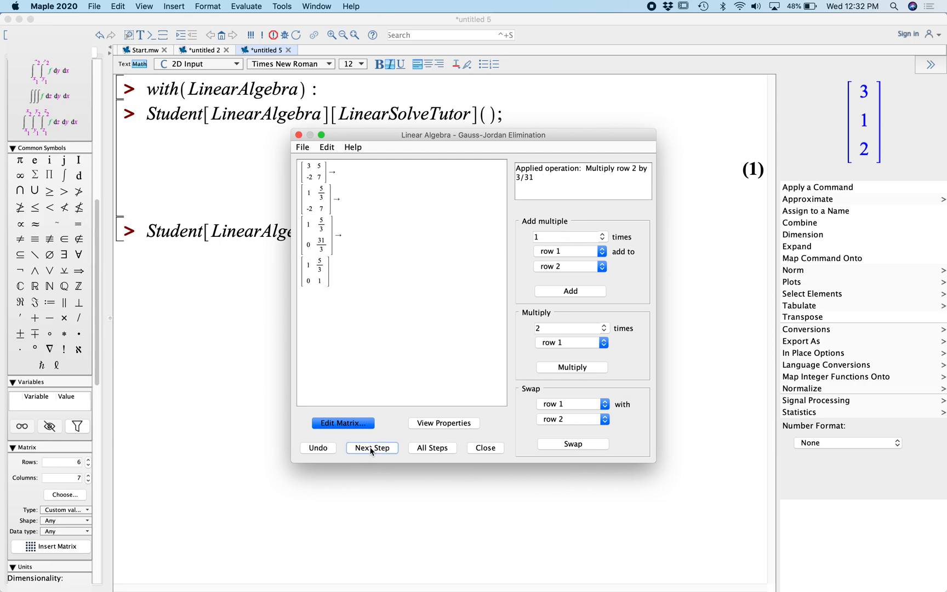
click(371, 449)
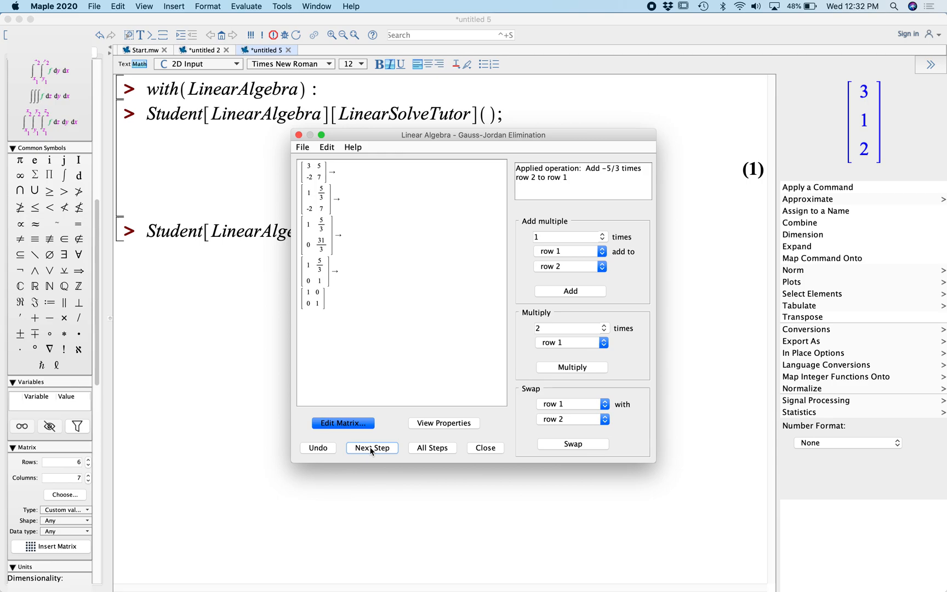
Step: Review the 2×2 matrix's properties: row space and rank, column space, and null space and nullity
click(448, 423)
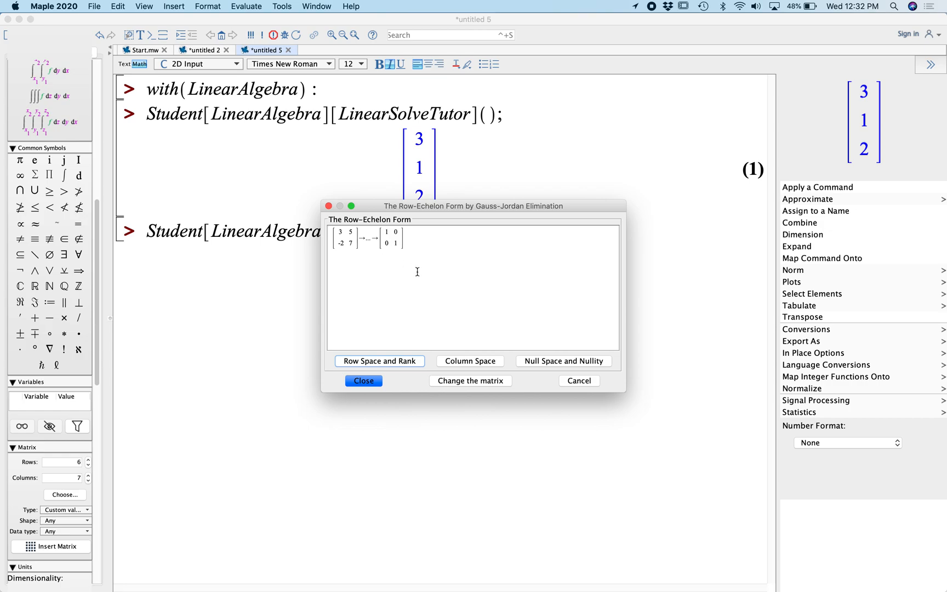
click(376, 361)
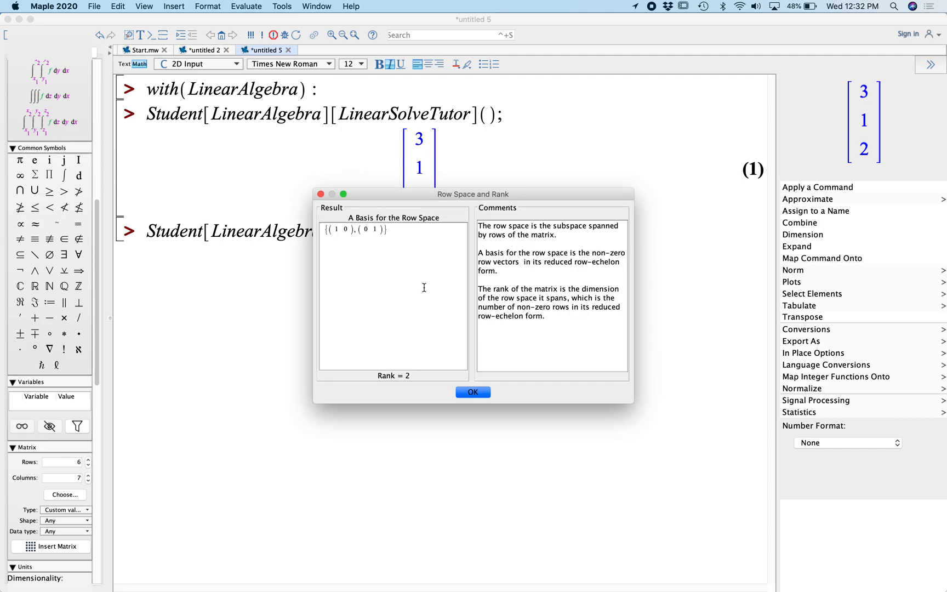
click(469, 392)
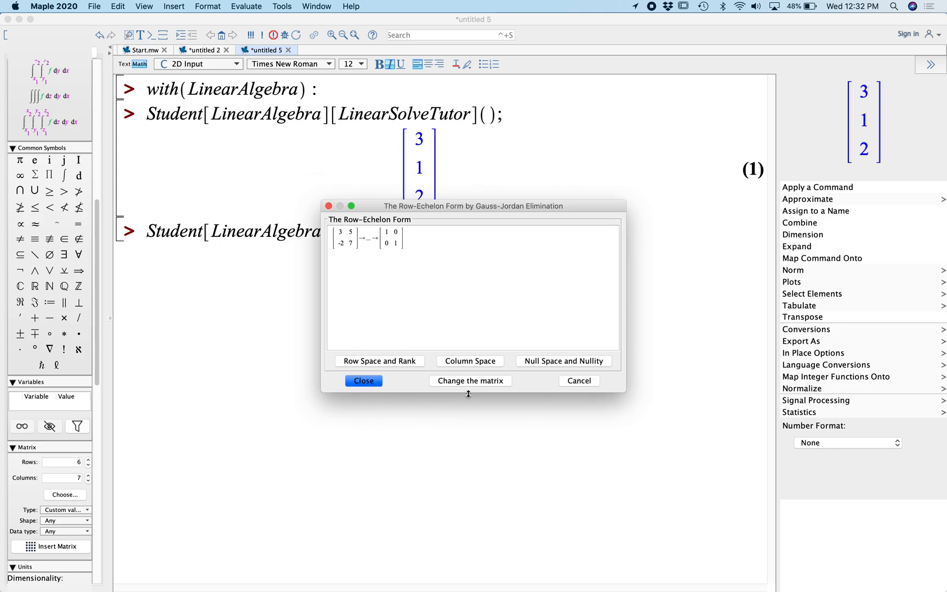
click(478, 361)
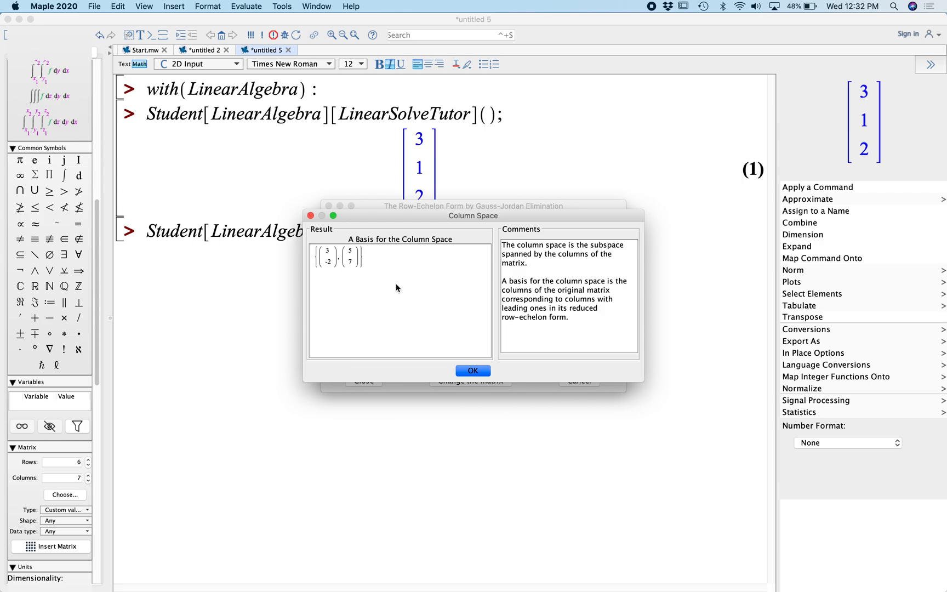
click(471, 369)
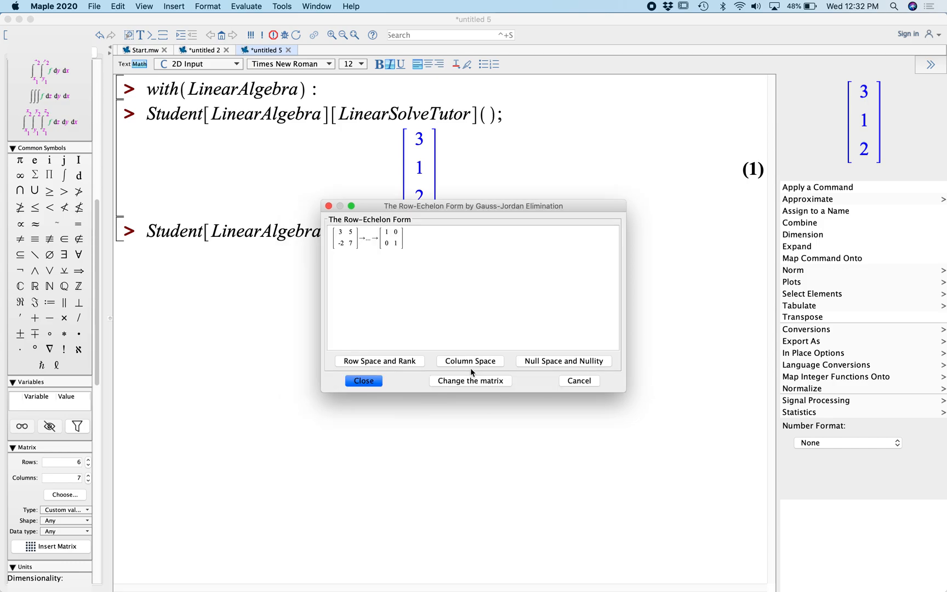
click(546, 361)
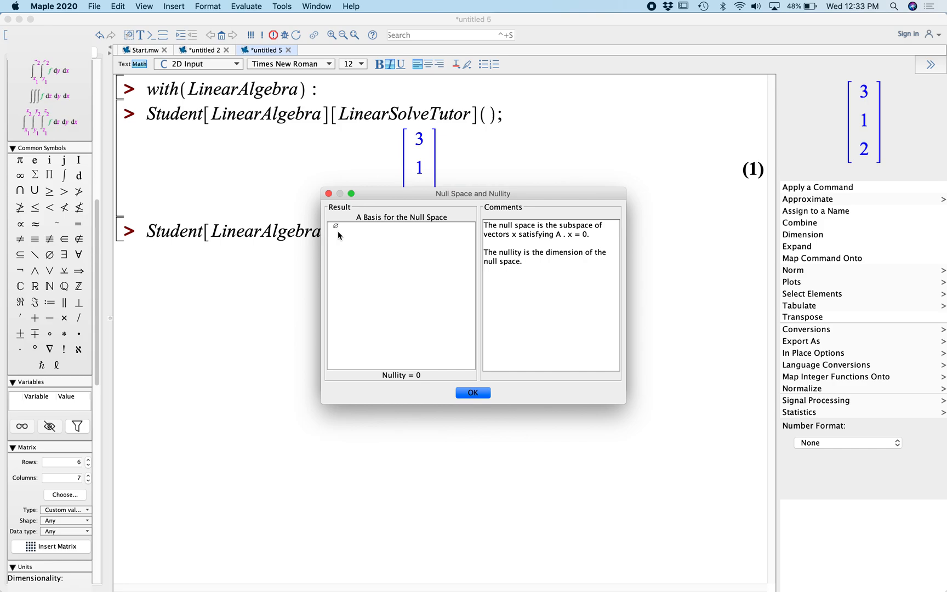
click(474, 395)
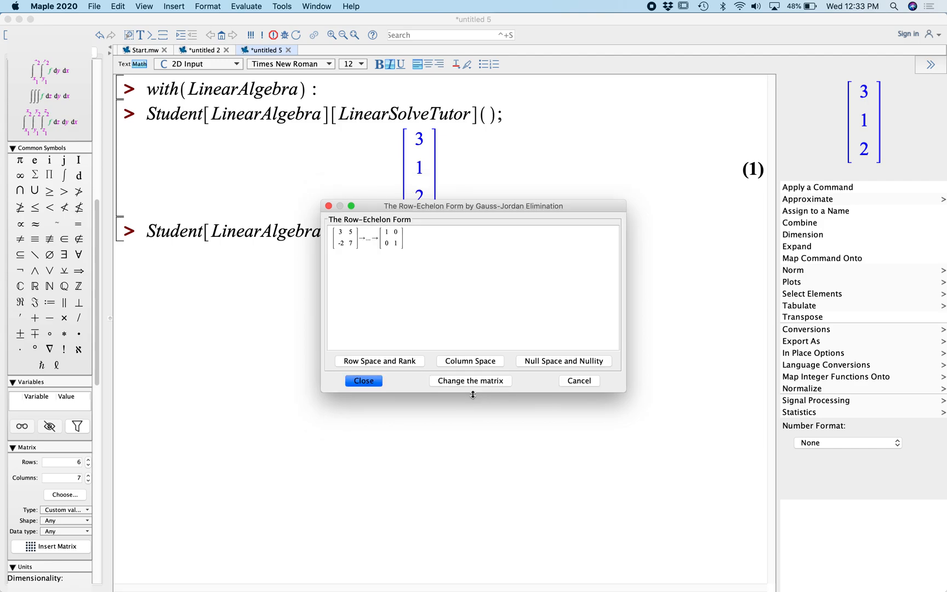
Step: Switch to changing the matrix and resize it to 3 rows by 5 columns
click(488, 380)
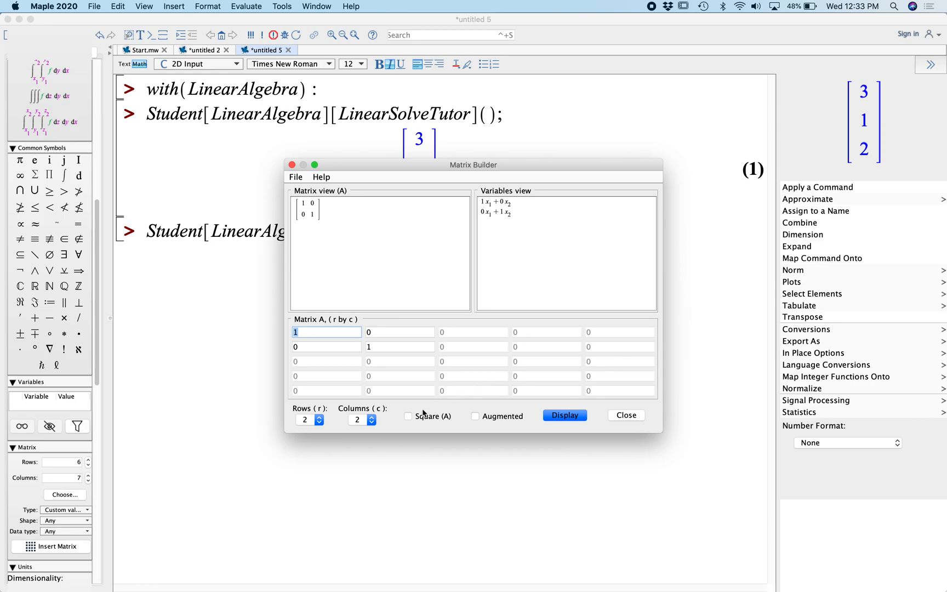
click(320, 422)
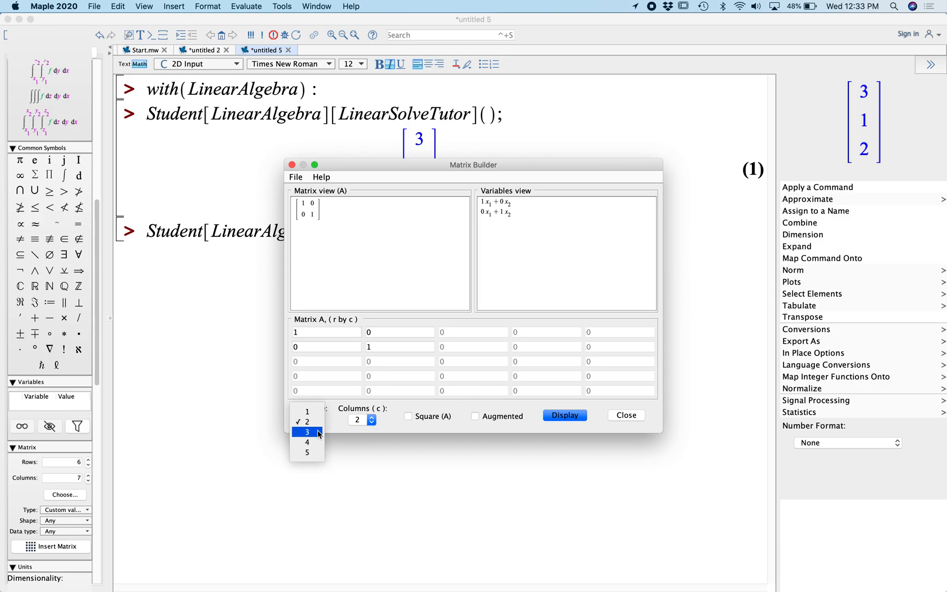
click(318, 433)
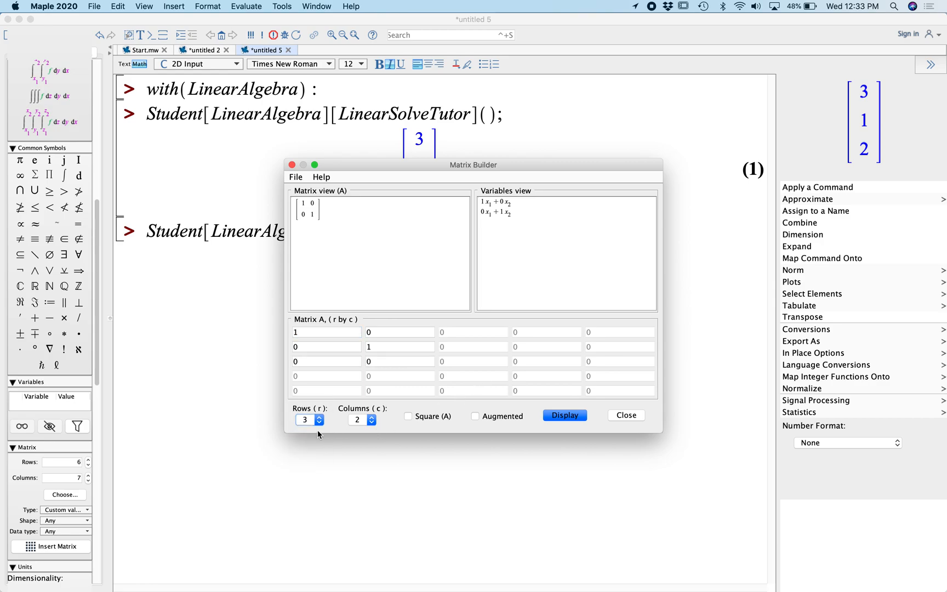
click(371, 423)
click(361, 453)
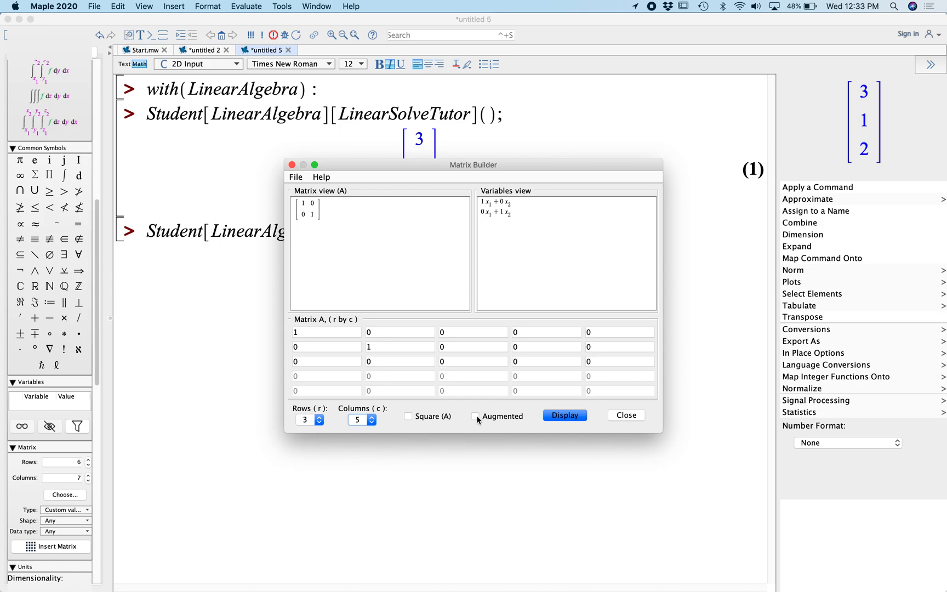
Step: Fill the first row of the 3×5 matrix with 1, 2, 3, 2, 1
click(319, 334)
click(319, 333)
key(Tab)
text(2)
key(Tab)
text(3)
key(Tab)
text(2)
key(Tab)
text(1)
key(Tab)
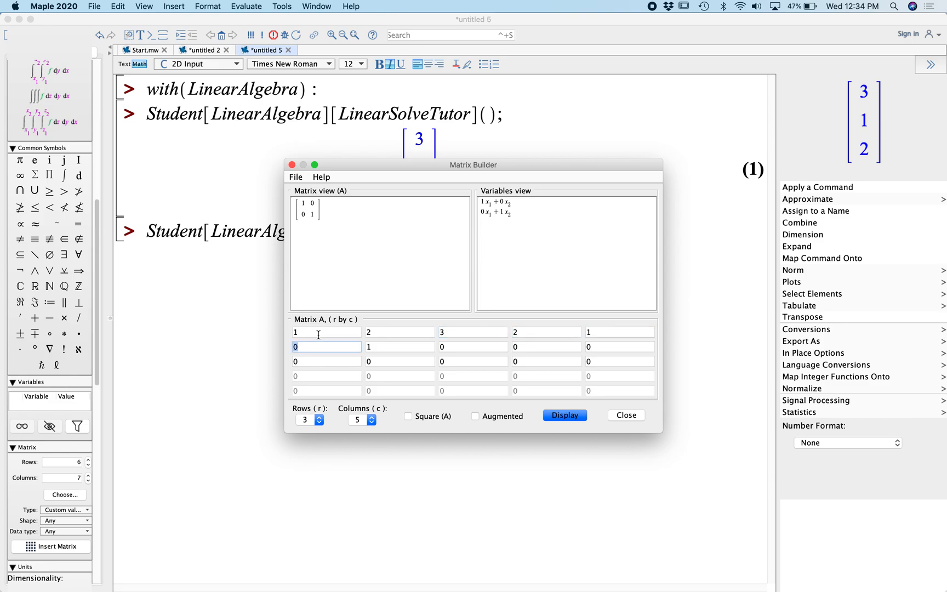
Step: Fill the second row of the 3×5 matrix with 1, 3, 4, 2, 6
text(1)
key(Tab)
text(3)
key(Tab)
text(4)
key(Tab)
text(2)
key(Tab)
text(6)
key(Tab)
Step: Fill the third row of the 3×5 matrix with 3, 2, -2, -3, 5
text(3)
key(Tab)
text(2)
key(Tab)
text(-2)
key(Tab)
text(-3)
key(Tab)
text(5)
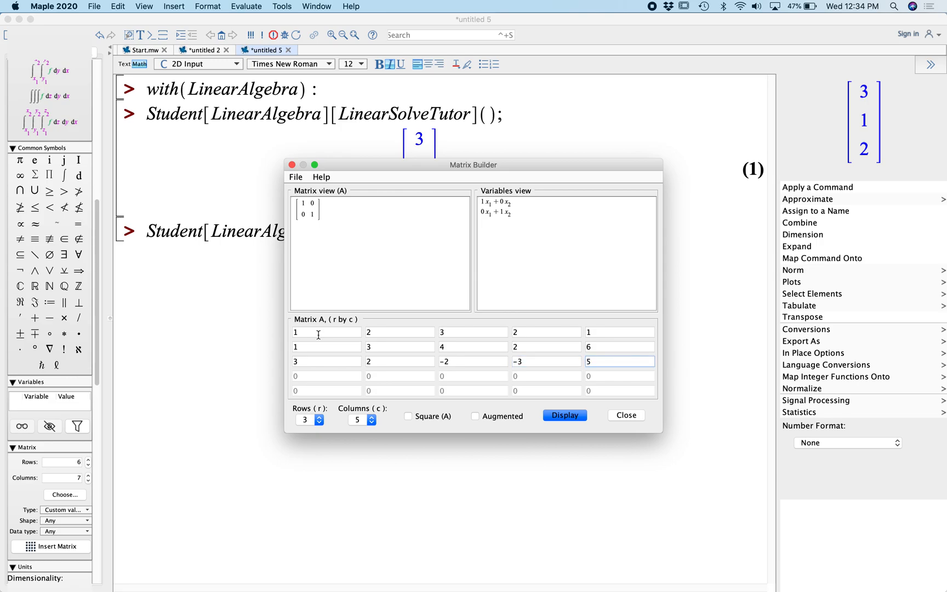
Step: Display the 3×5 matrix, return to the tutor and generate all of its Gauss-Jordan elimination steps at once
click(560, 417)
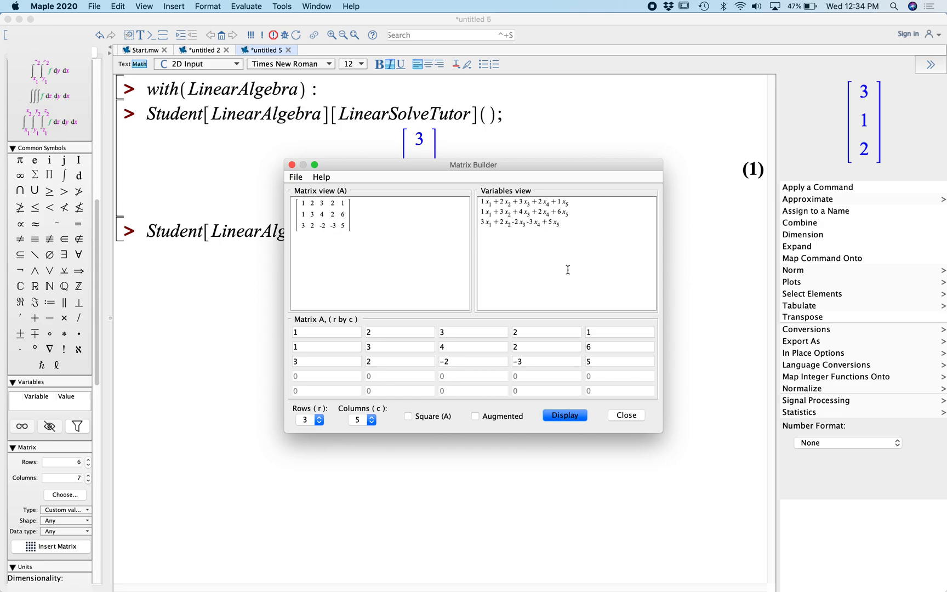
click(628, 416)
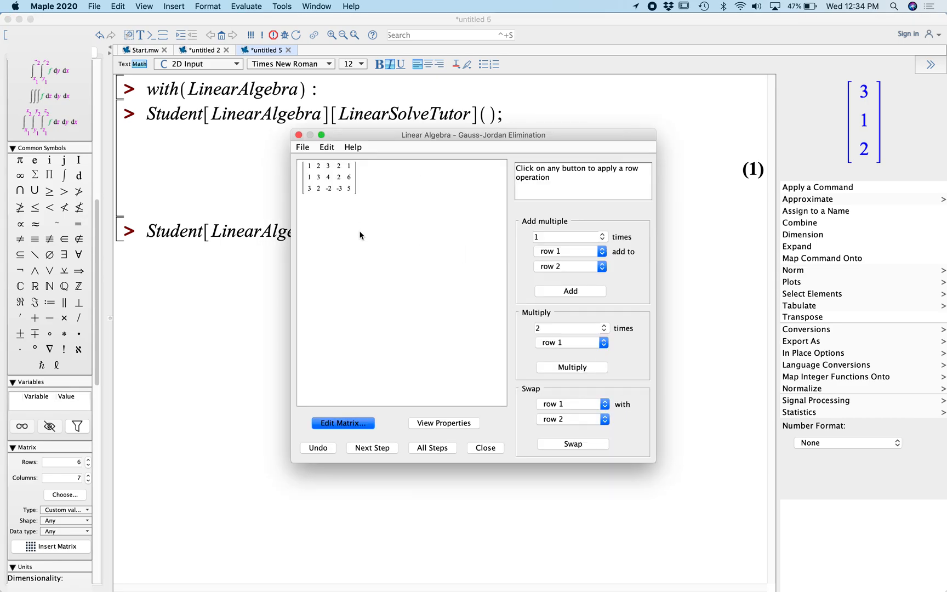
click(431, 452)
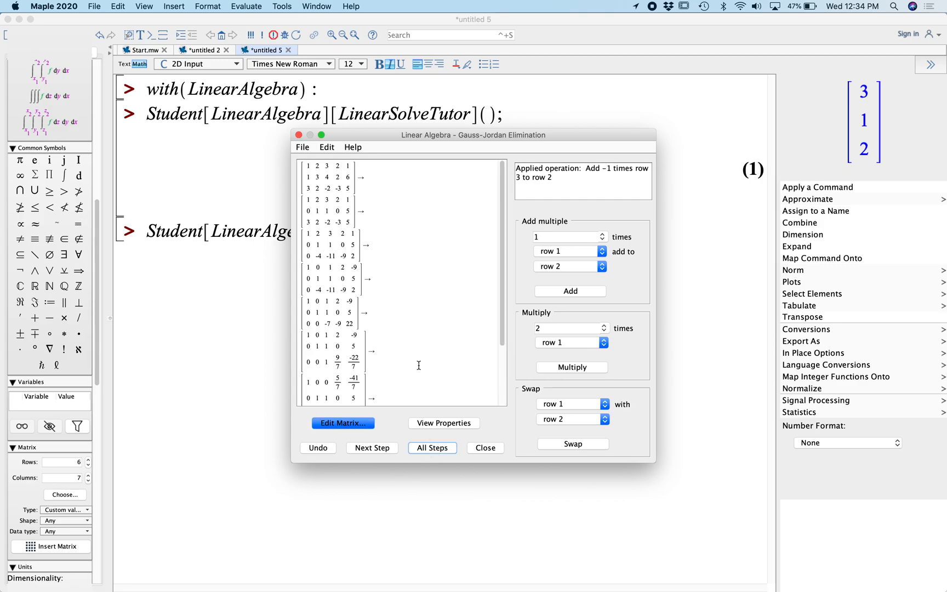
Step: Examine the 3×5 matrix's elimination steps and its column space, row space and rank, and null space and nullity
scroll(418, 365, down, 5)
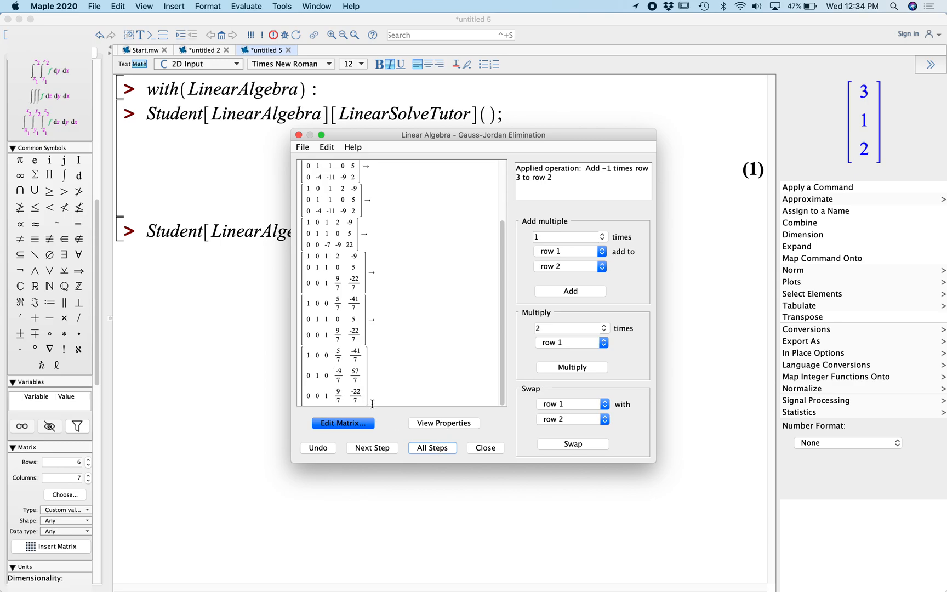
click(443, 424)
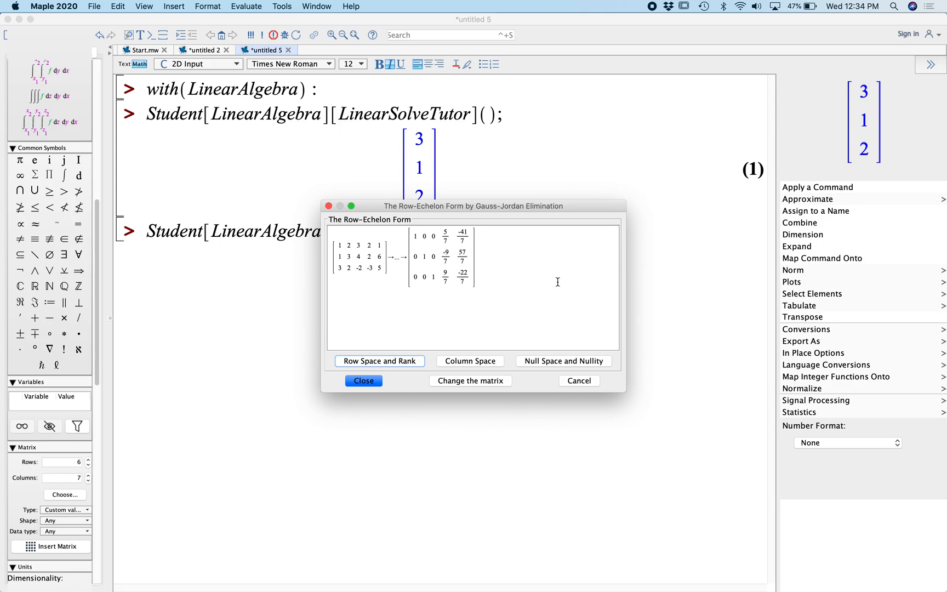
click(476, 362)
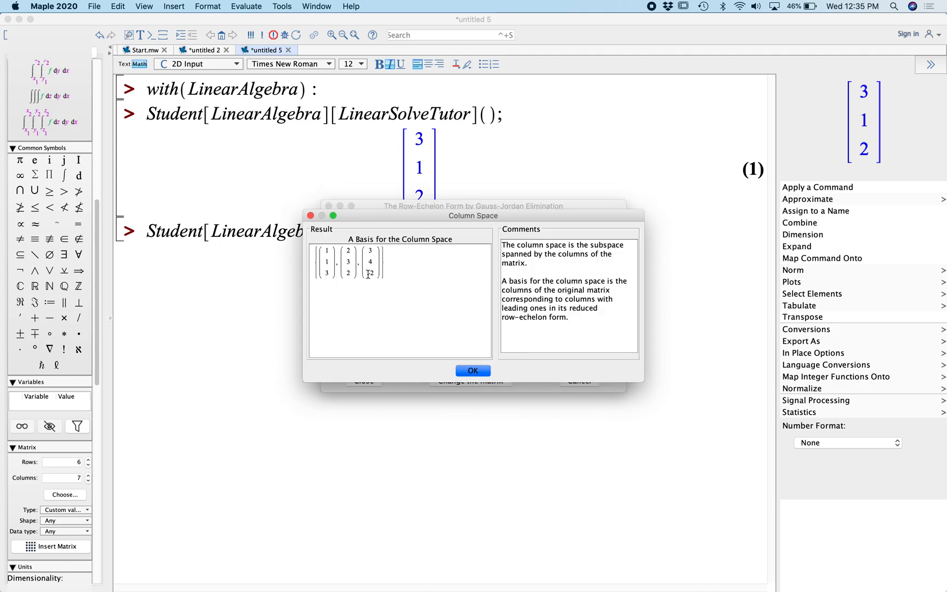
click(472, 371)
click(403, 360)
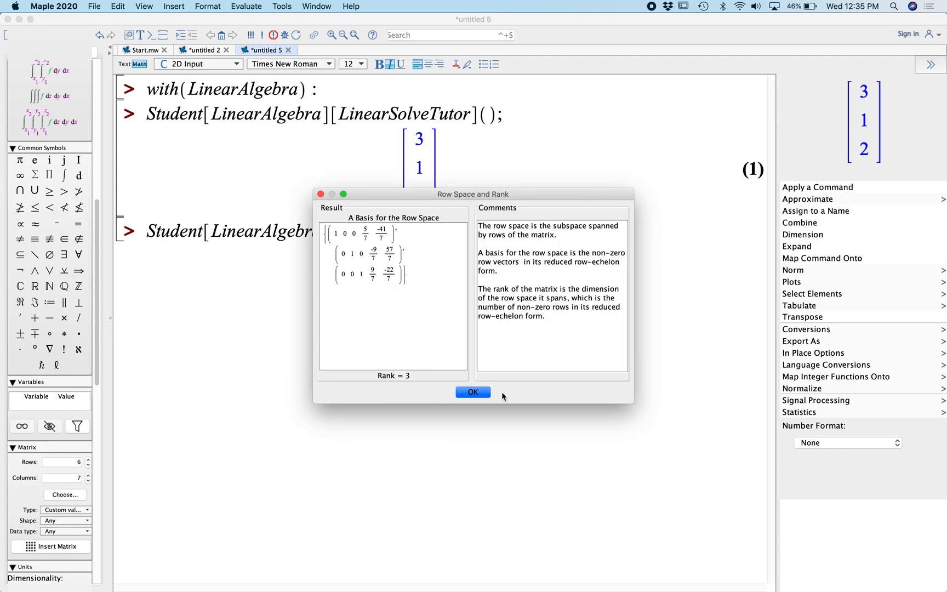
click(478, 392)
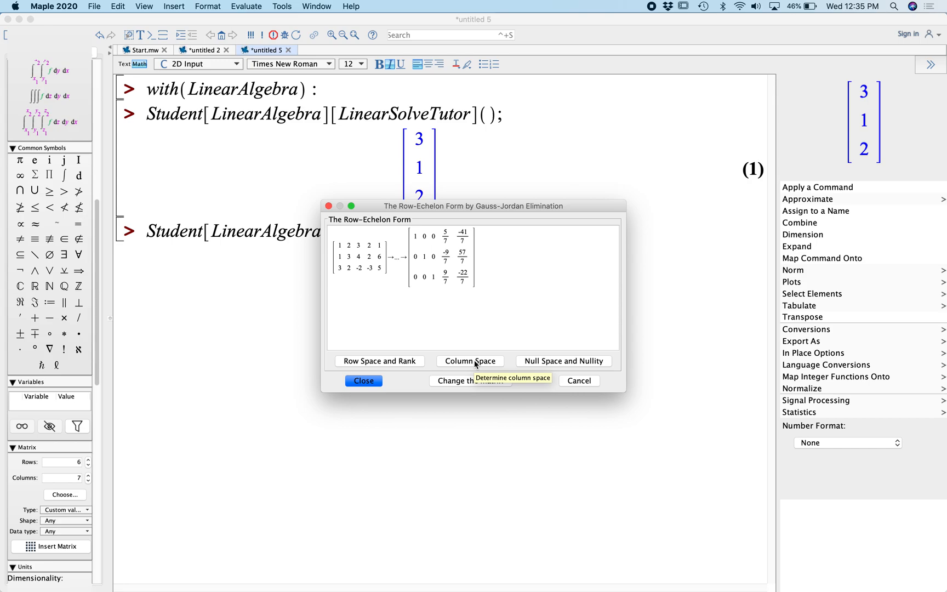
click(563, 361)
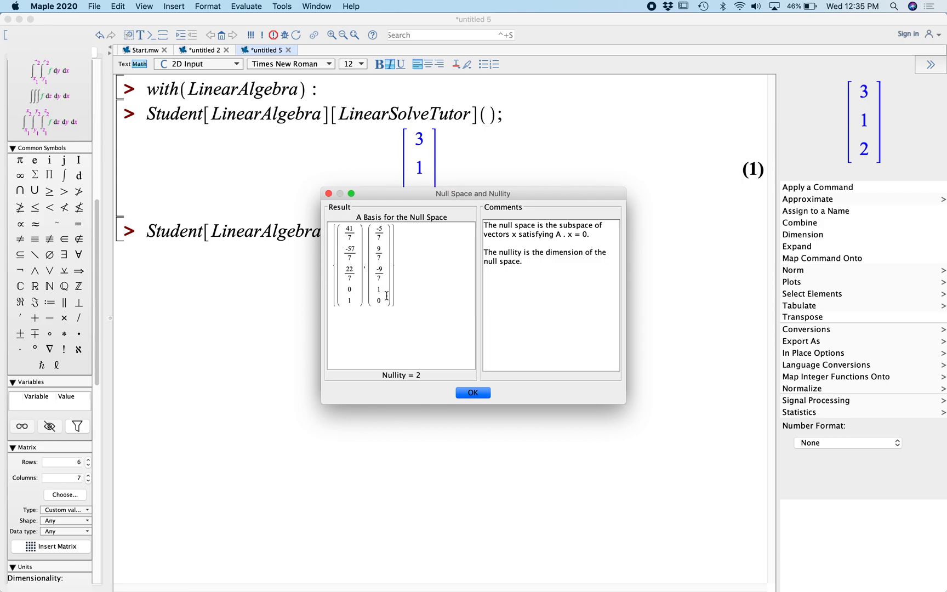
click(482, 394)
Step: Check the available row counts in the Matrix Builder, and close the tutor to return the reduced matrix to the worksheet
click(479, 382)
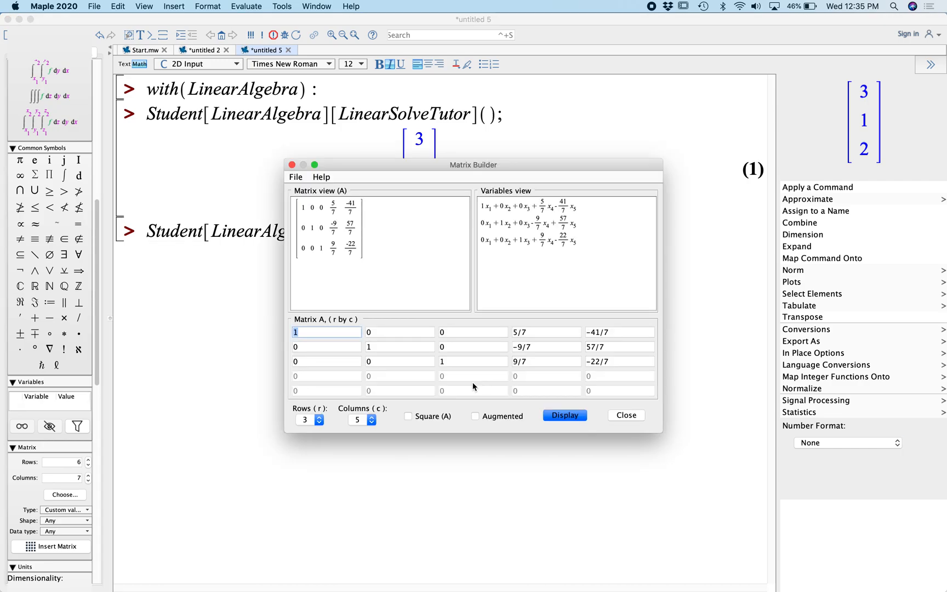
click(319, 420)
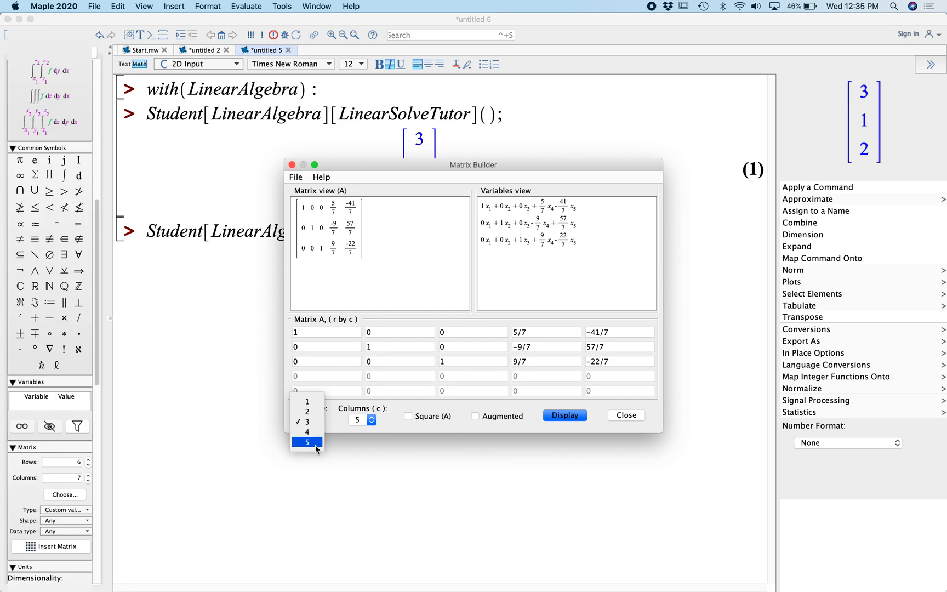
click(416, 269)
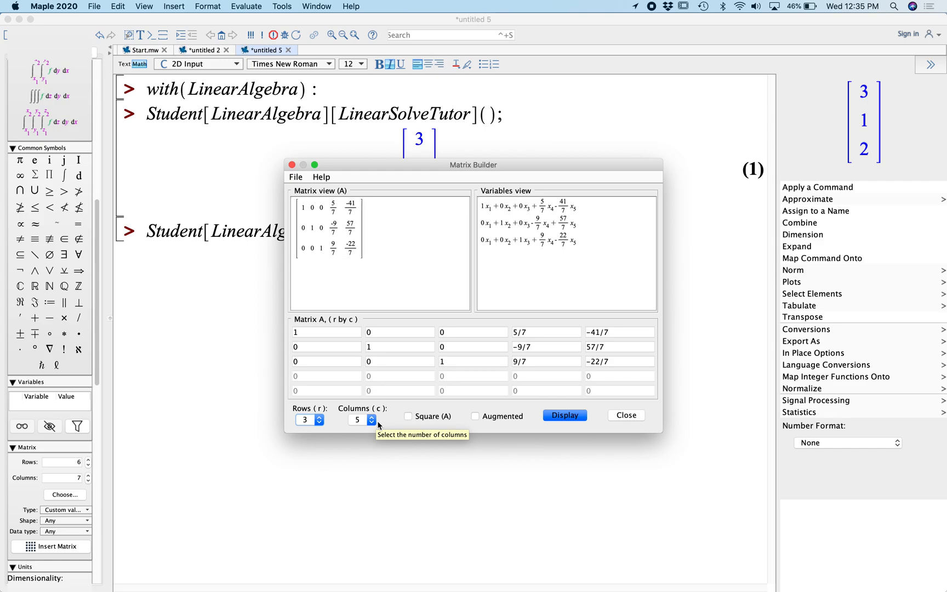
click(639, 416)
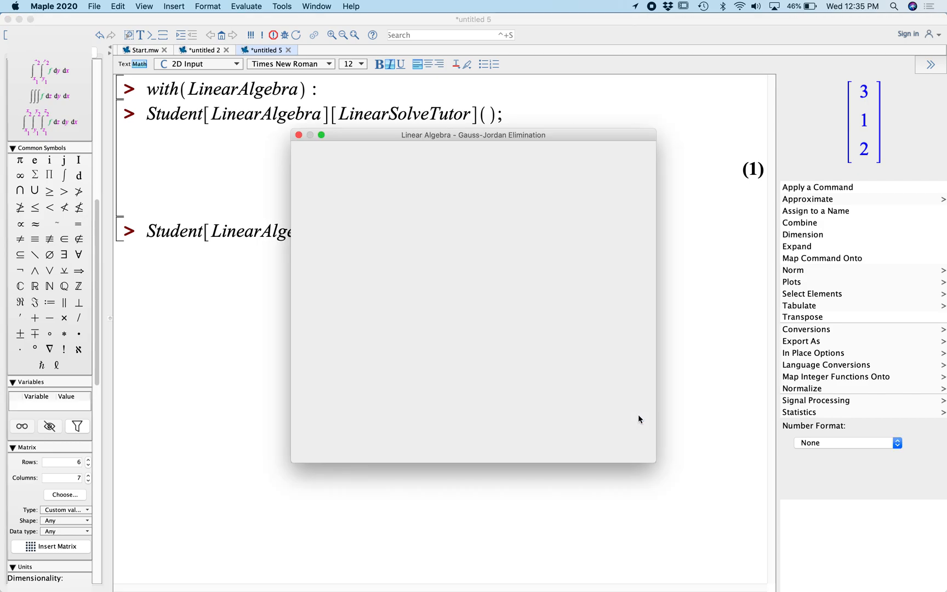
click(485, 448)
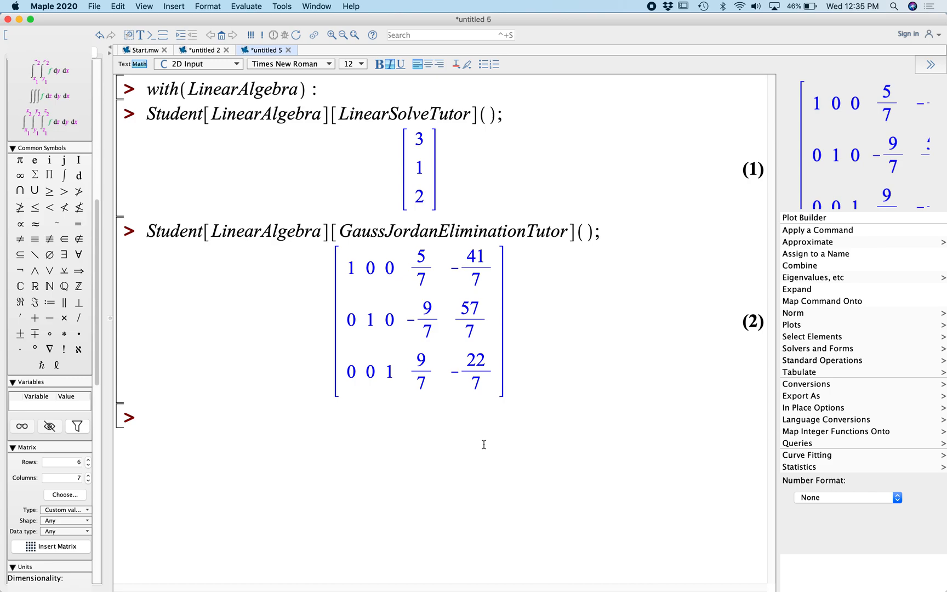
Step: Begin a column-wise matrix expression at the new prompt with the columns <1, 1, 3> and <2, 3, 2>
click(177, 418)
text(<<)
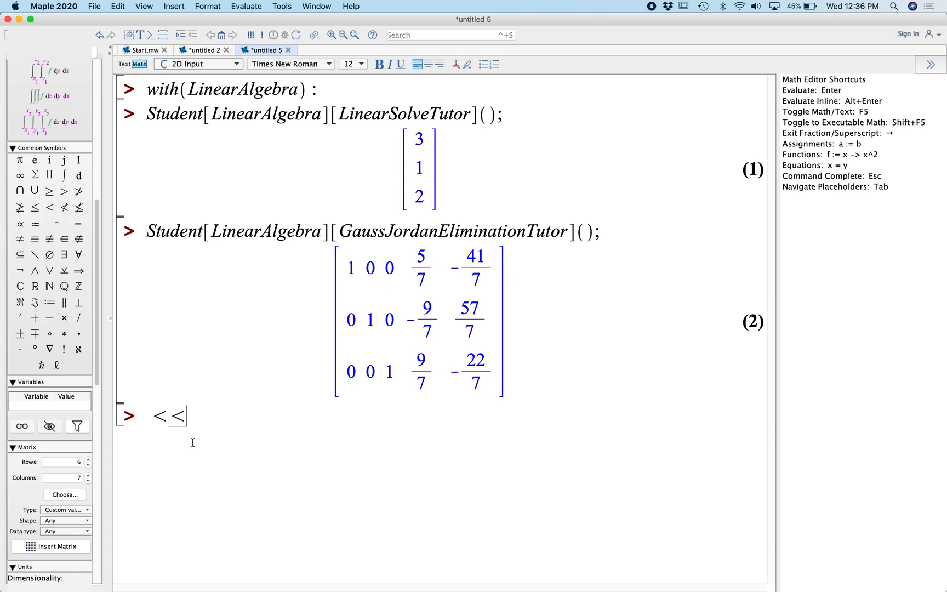
text(1, 1)
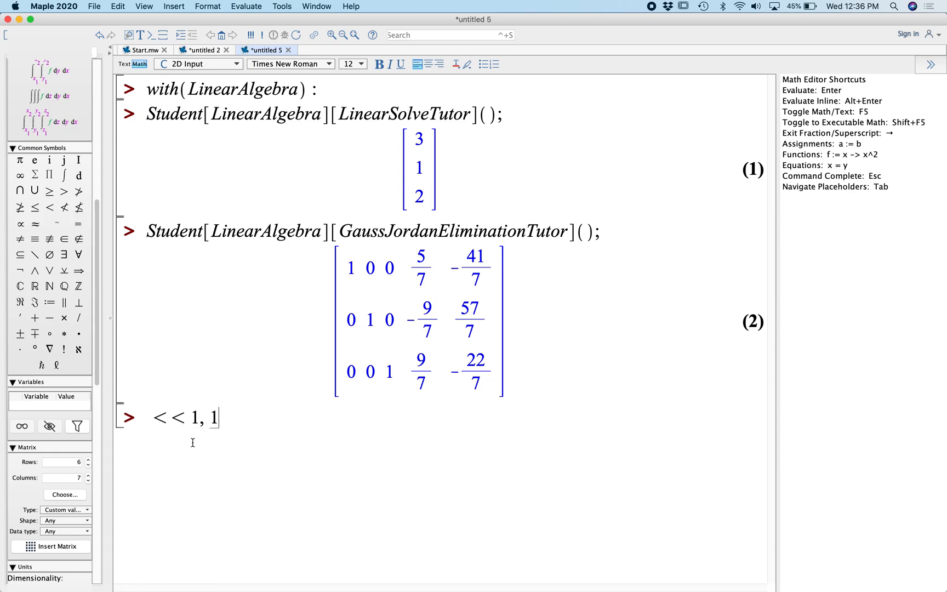
text(, 3)
text(>)
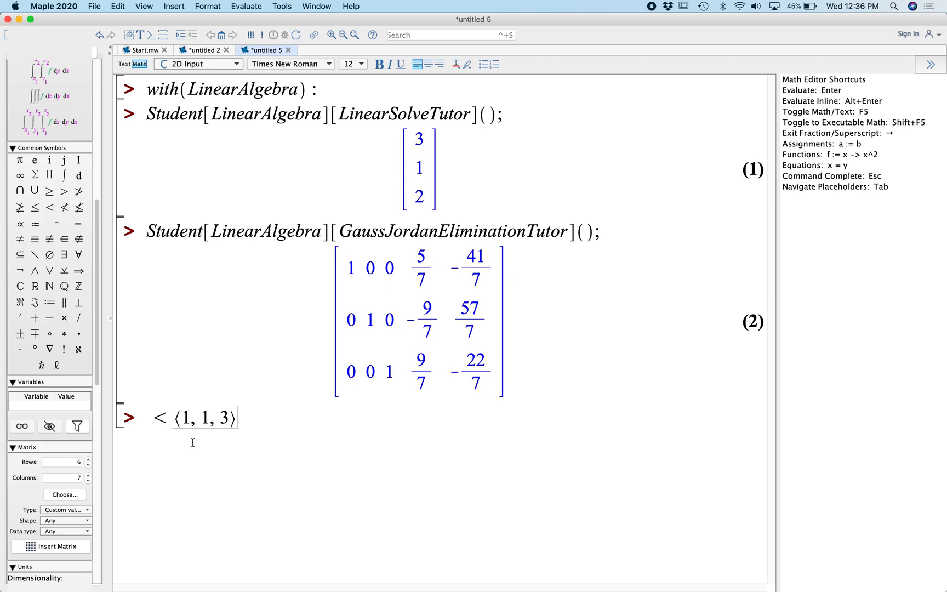
key(Right)
text(<2, 3,2)
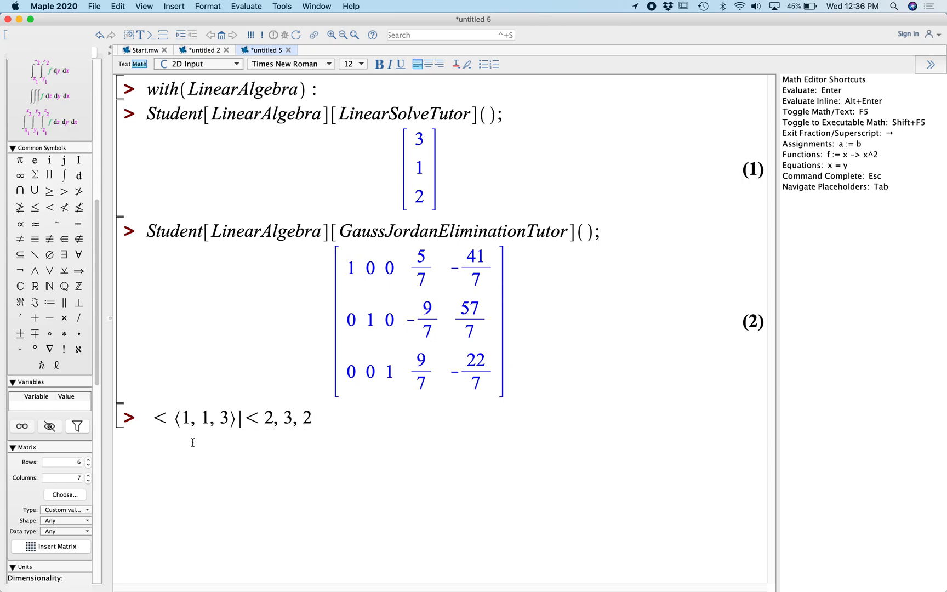
text(>)
text(|)
Step: Add the third column <3, 4, -2> and the fourth column <2, 2, -3> to the matrix expression
text(<)
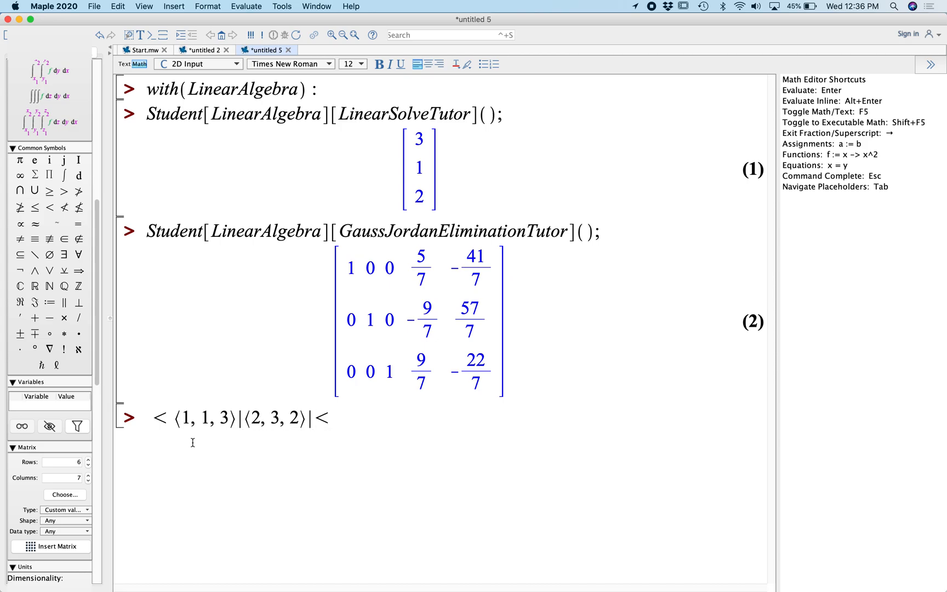
text(3, )
text(4,)
text(-2)
text(>)
key(Right)
text(<)
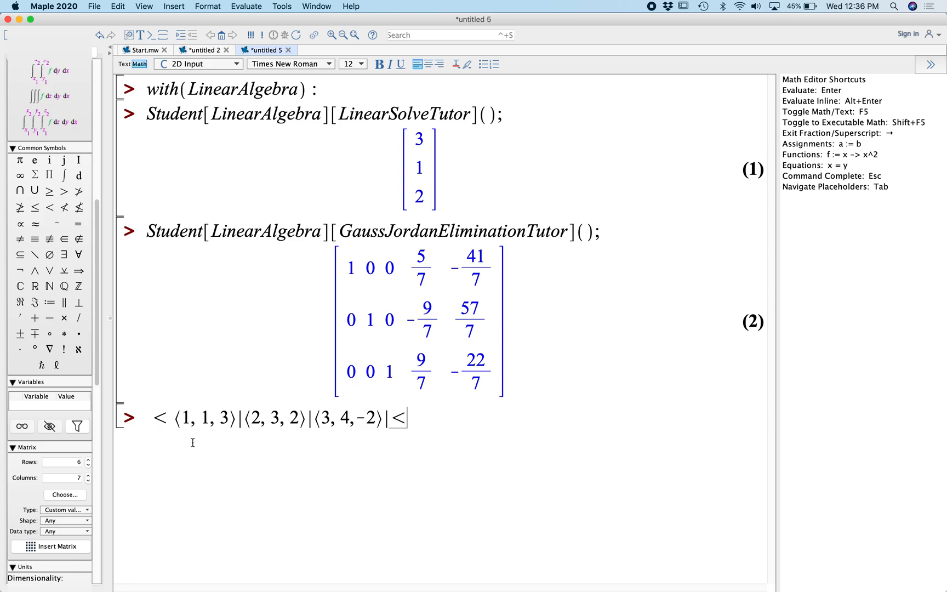
text(2,2,-3)
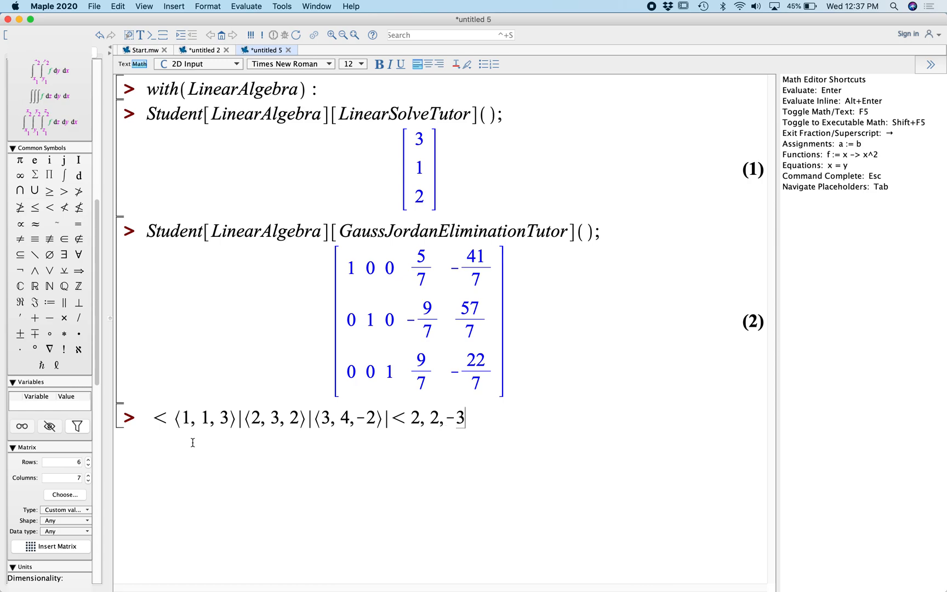
text(>)
key(Right)
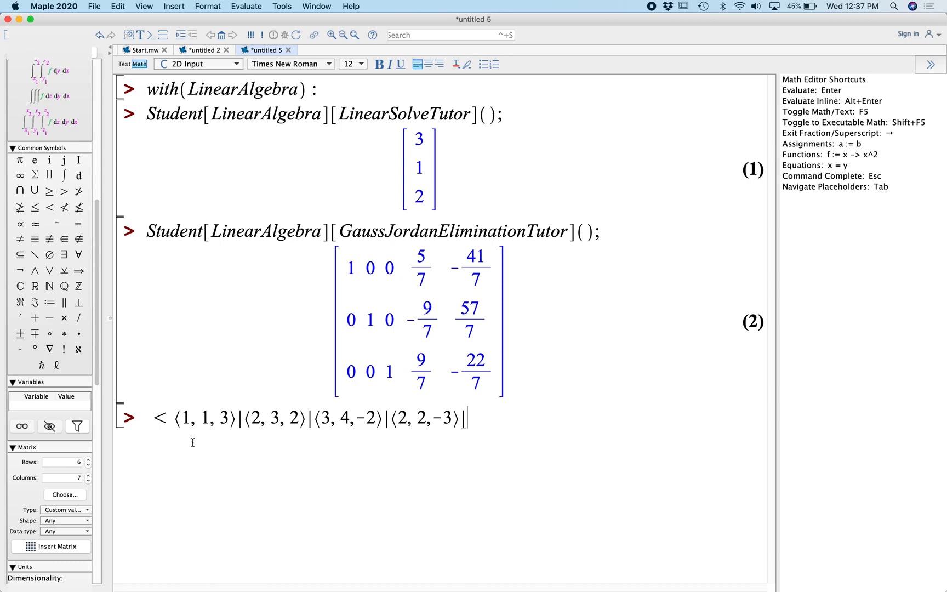
Step: Add the fifth column <1, 6, 5>, close the matrix expression and evaluate it
text(<)
text(1,6,)
text(5)
text(>)
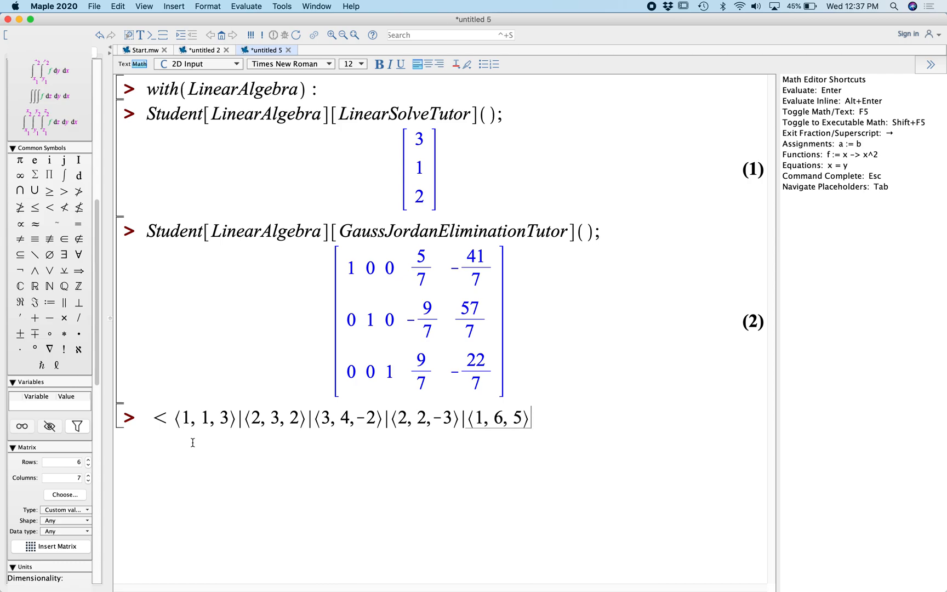
text(>)
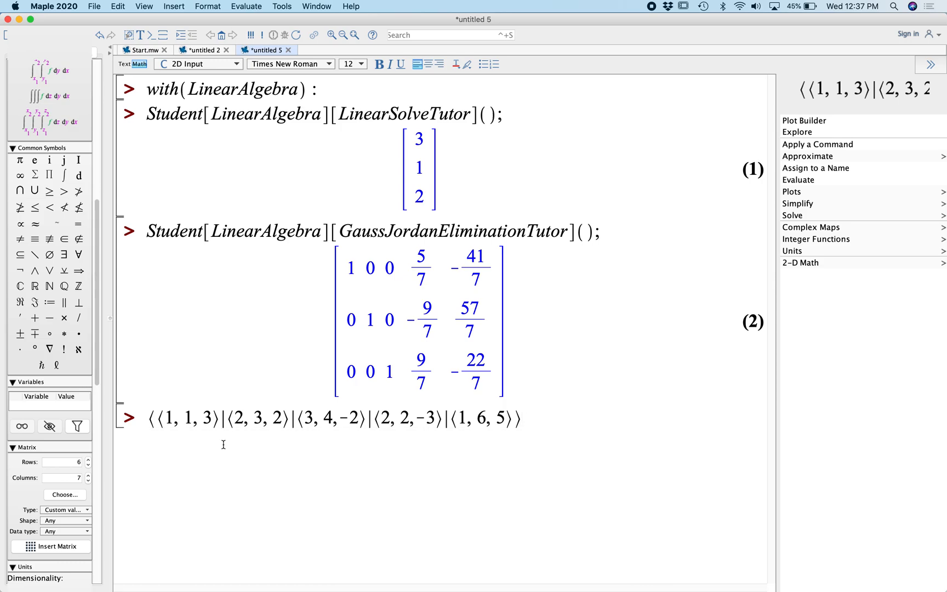
key(Return)
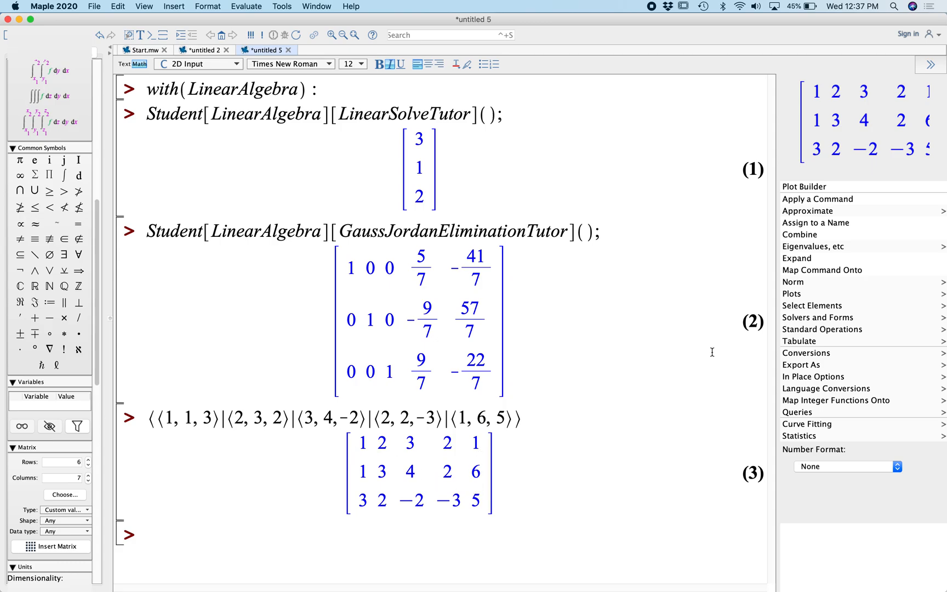
Step: Compute the reduced row echelon form of the evaluated 3×5 matrix
click(831, 320)
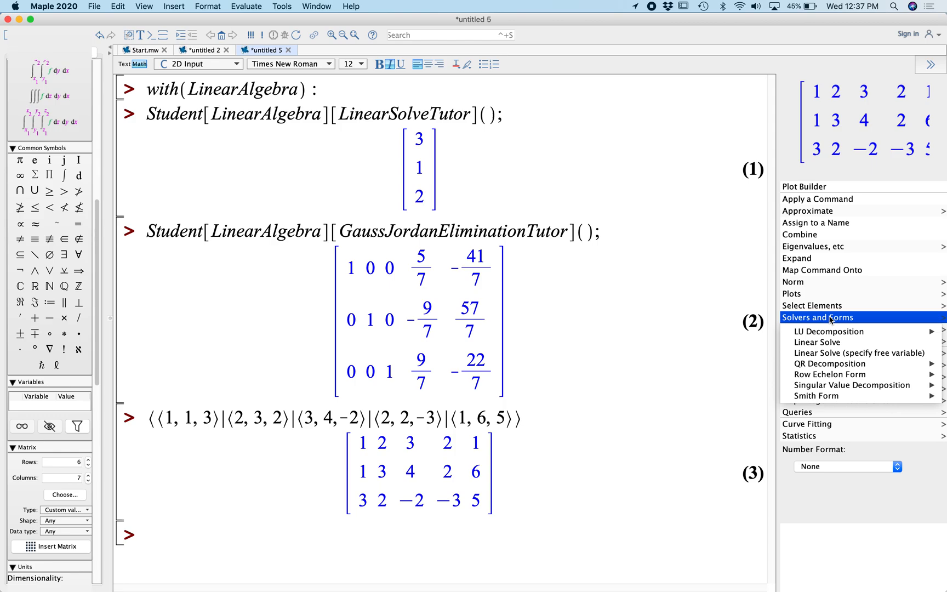
mouse_move(833, 377)
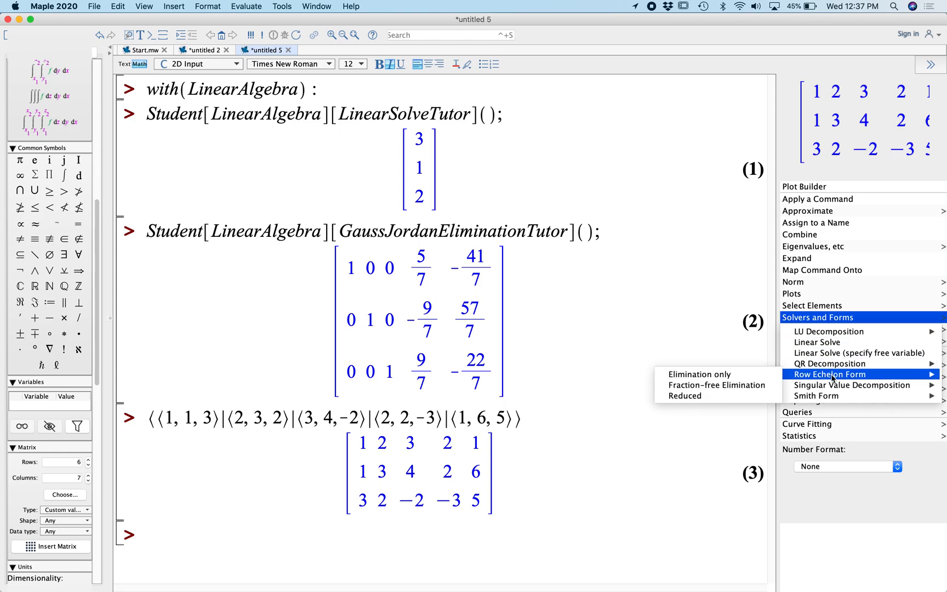
click(730, 398)
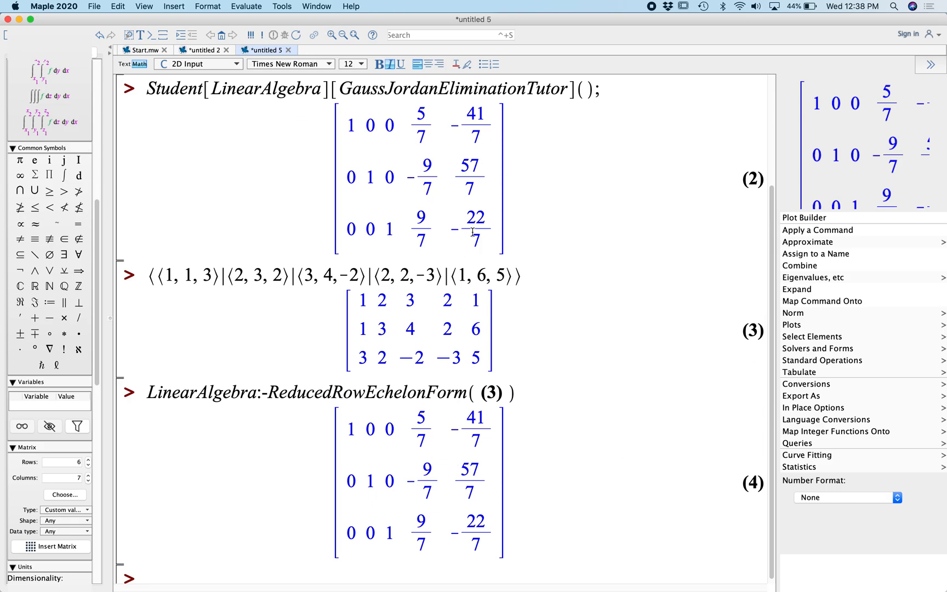
Step: Paste the prepared 6×7 column-wise matrix expression at the empty prompt of untitled 5 and evaluate it
scroll(597, 349, down, 1)
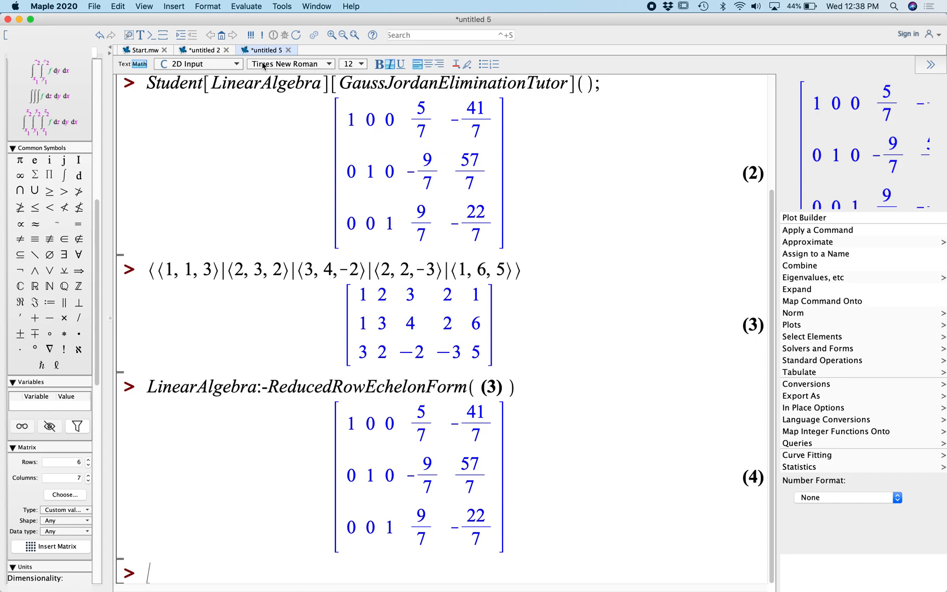
click(213, 53)
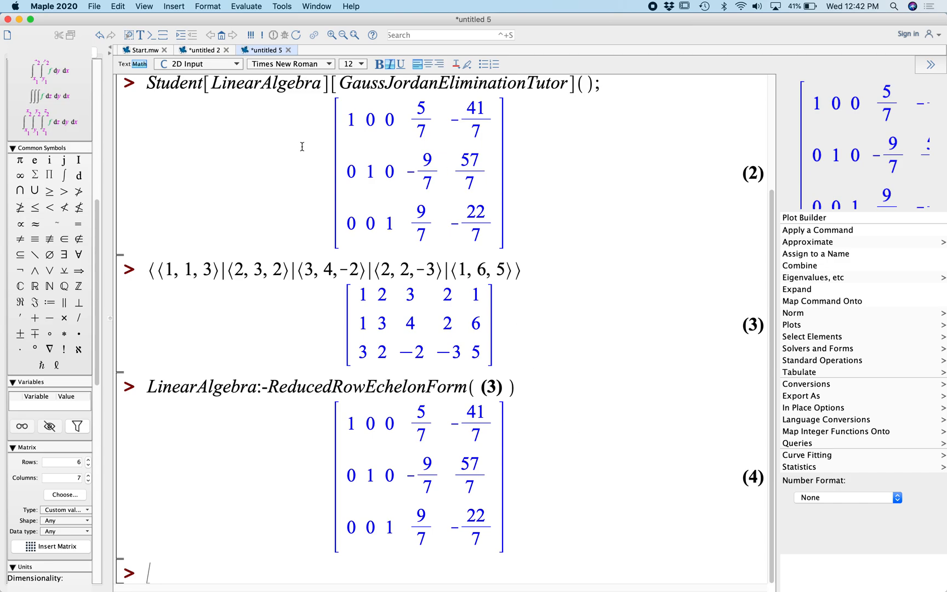
click(121, 6)
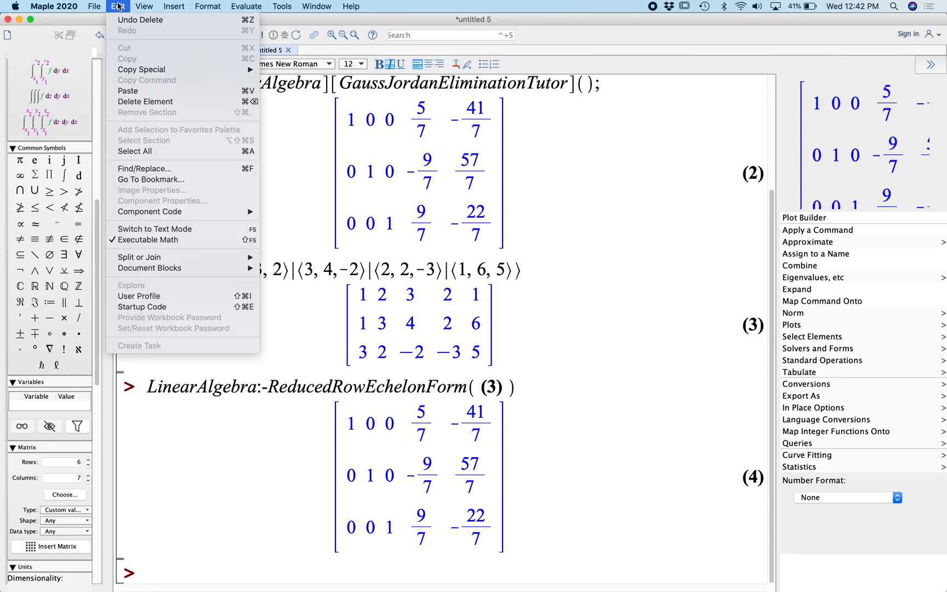
click(137, 88)
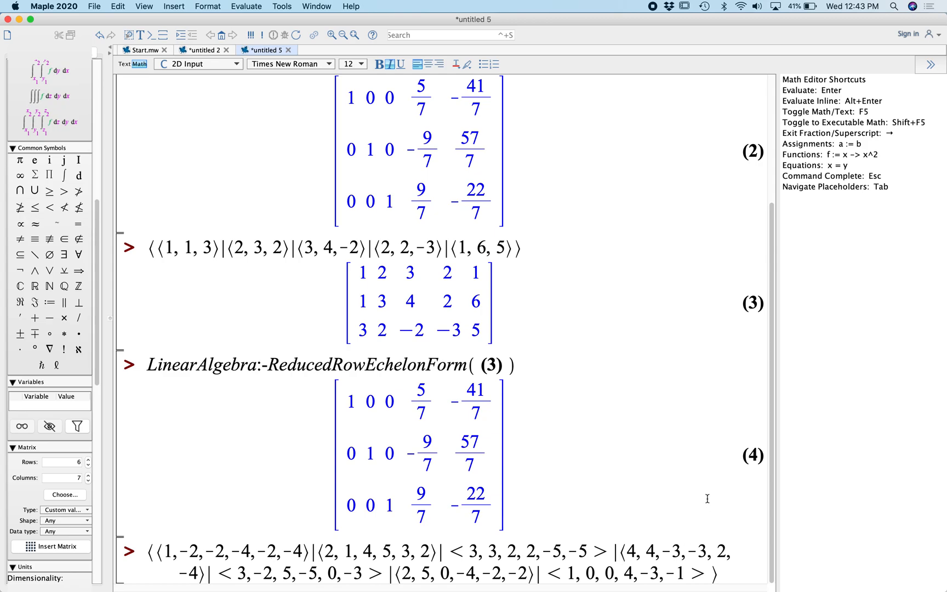
key(Return)
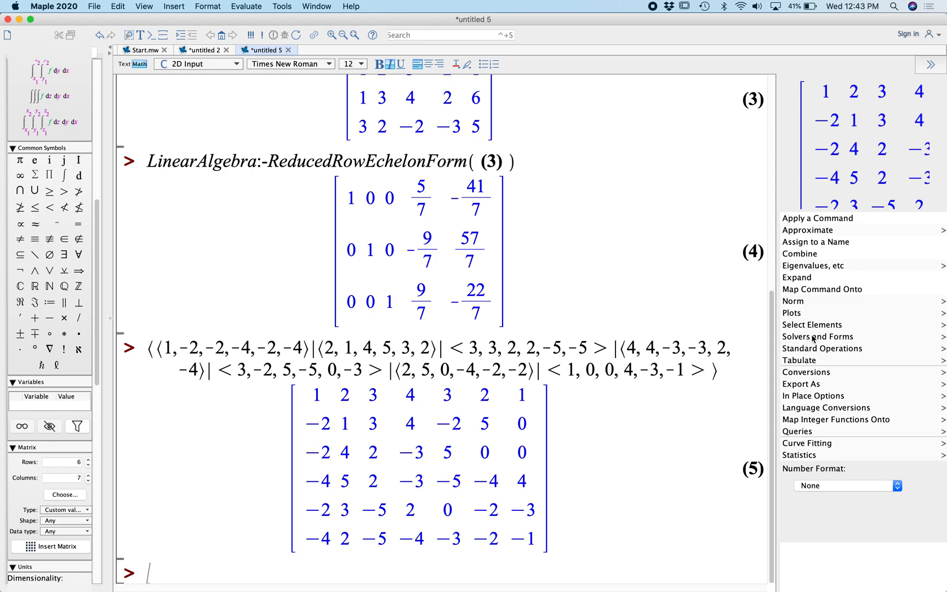
Step: Compute the reduced row echelon form of the evaluated 6×7 matrix
click(829, 339)
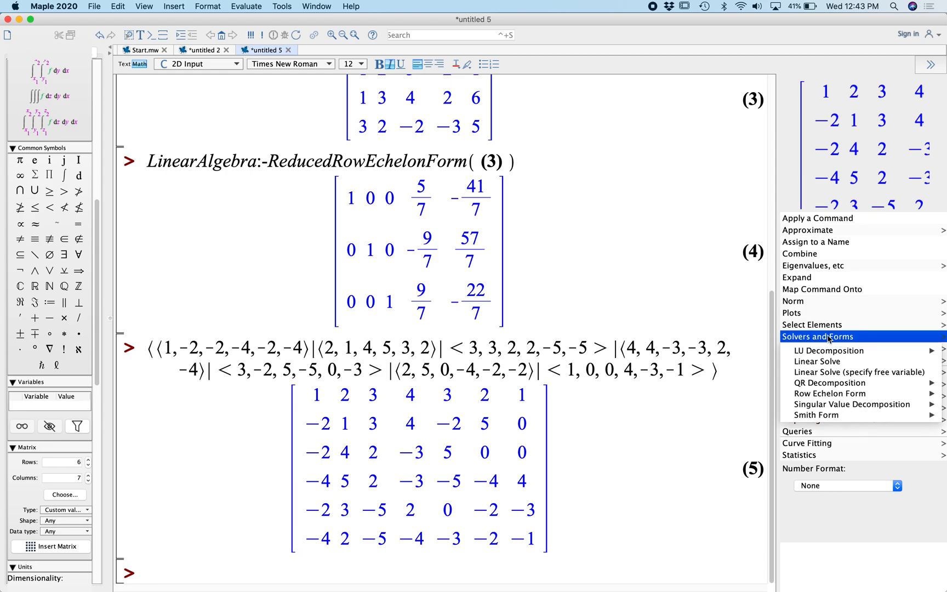
mouse_move(831, 397)
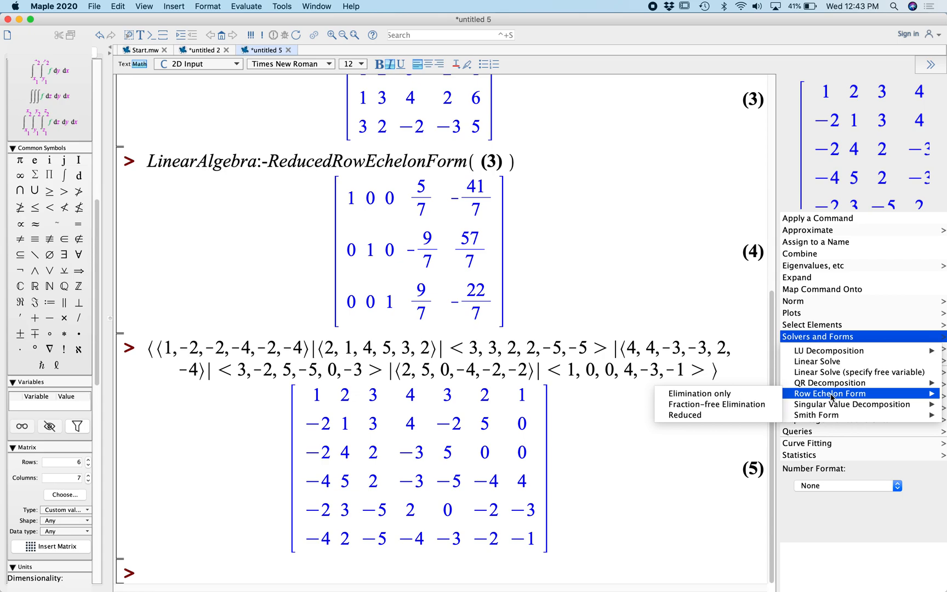
click(695, 416)
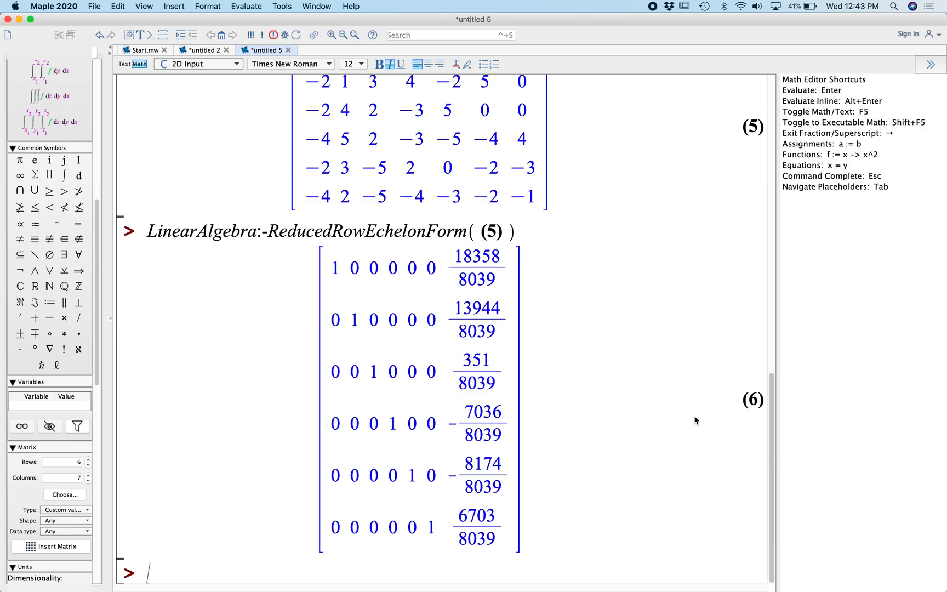